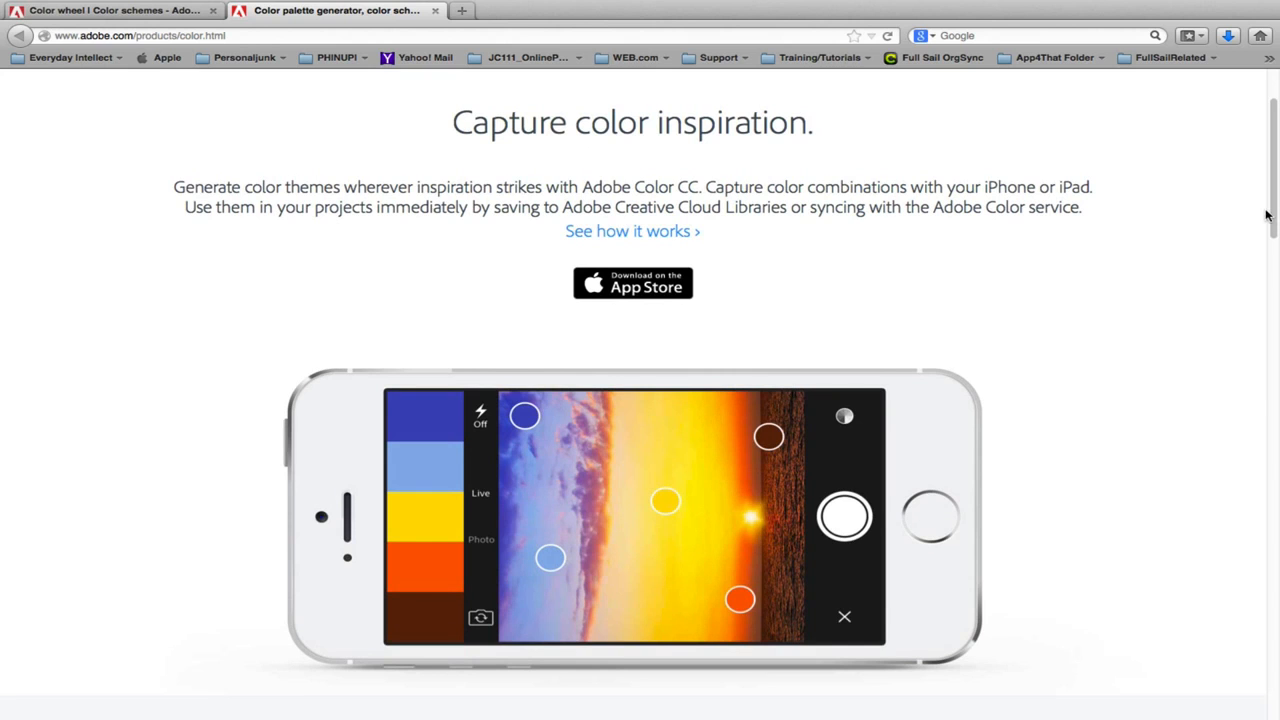
Step: Move three color markers on the website screenshot to sample a dark red, a light gray and a tan
{"action": "left_click_drag", "start_coordinate": [1274, 214], "coordinate": [1277, 201]}
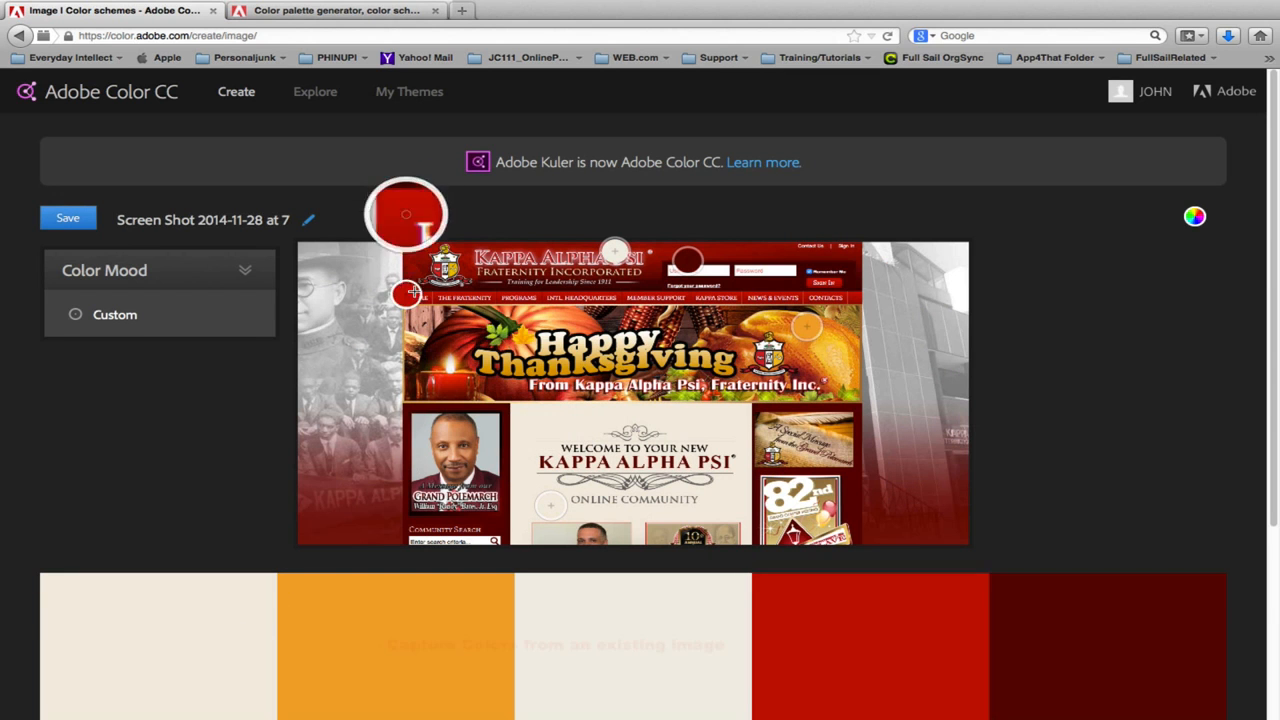
{"action": "left_click_drag", "start_coordinate": [413, 291], "coordinate": [419, 274]}
{"action": "left_click_drag", "start_coordinate": [615, 251], "coordinate": [390, 268]}
{"action": "left_click_drag", "start_coordinate": [806, 325], "coordinate": [796, 427]}
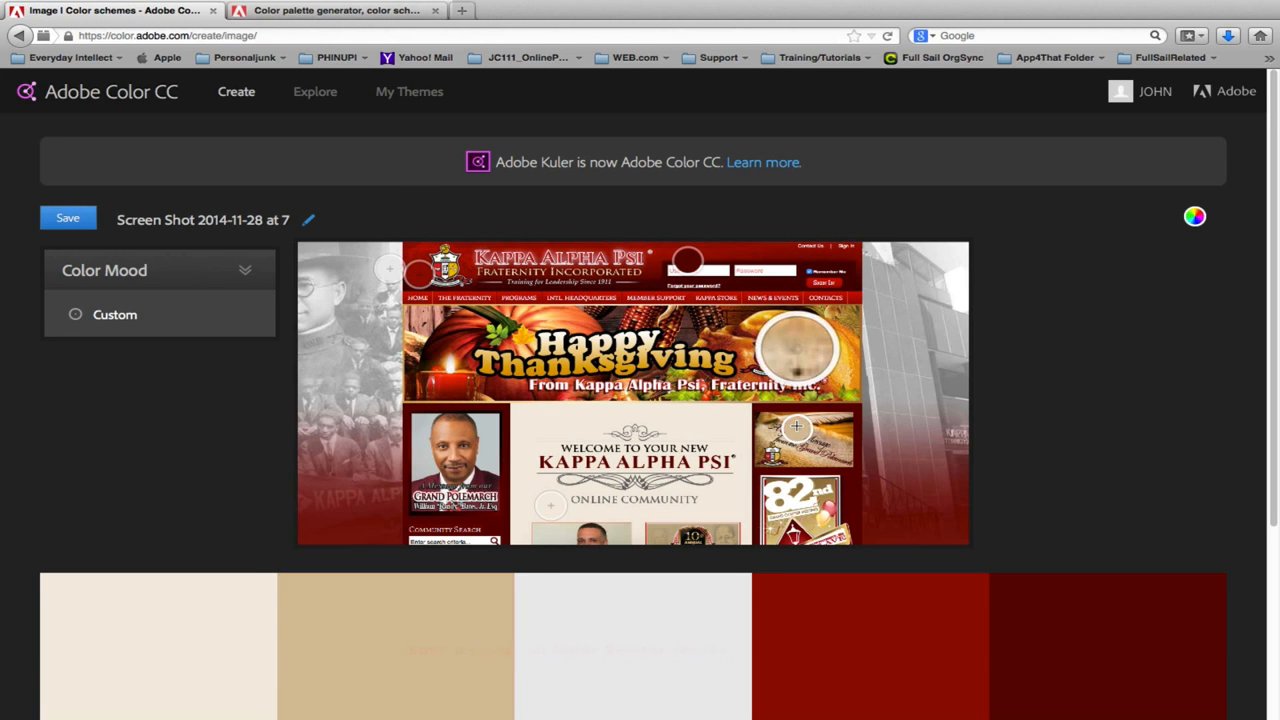
Step: Start replacing the title of the theme extracted from the screenshot with text beginning with "t"
{"action": "left_click", "coordinate": [150, 221]}
{"action": "left_click_drag", "start_coordinate": [126, 218], "coordinate": [274, 214]}
{"action": "type", "text": "t"}
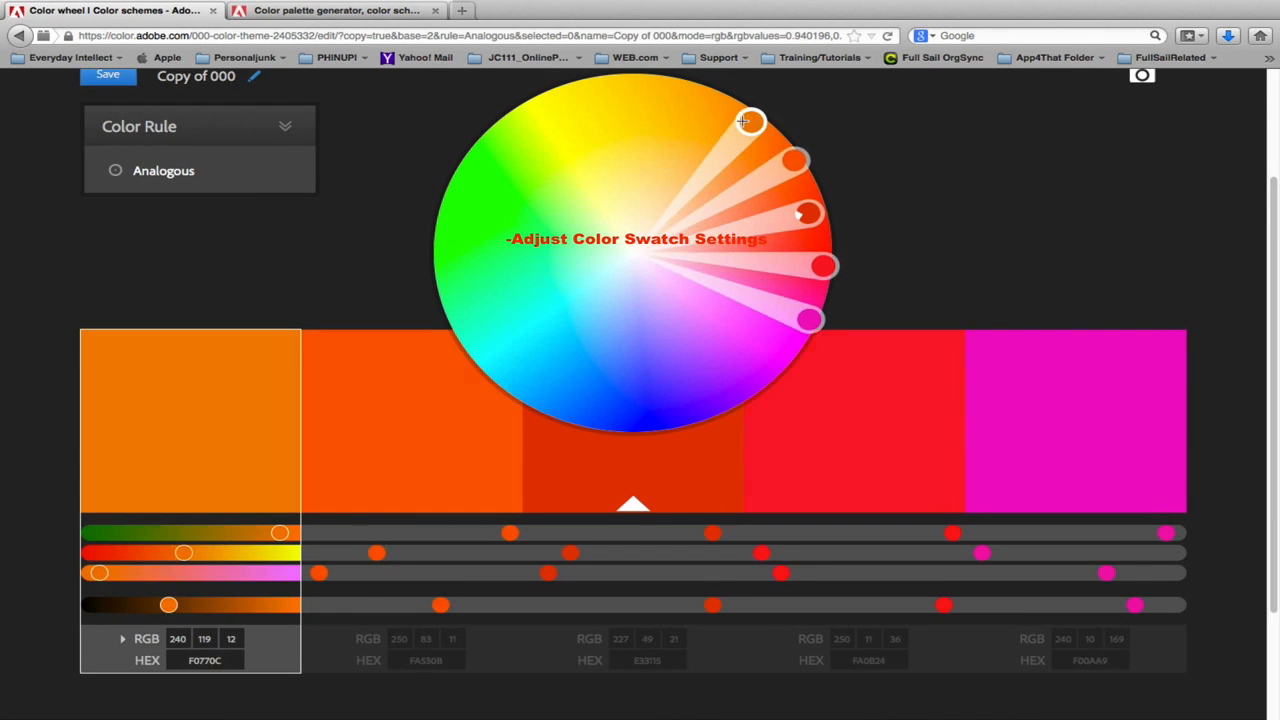
Step: Shift the first orange swatch of the Copy of 000 theme around the color wheel toward yellow-orange
{"action": "left_click_drag", "start_coordinate": [742, 121], "coordinate": [659, 99]}
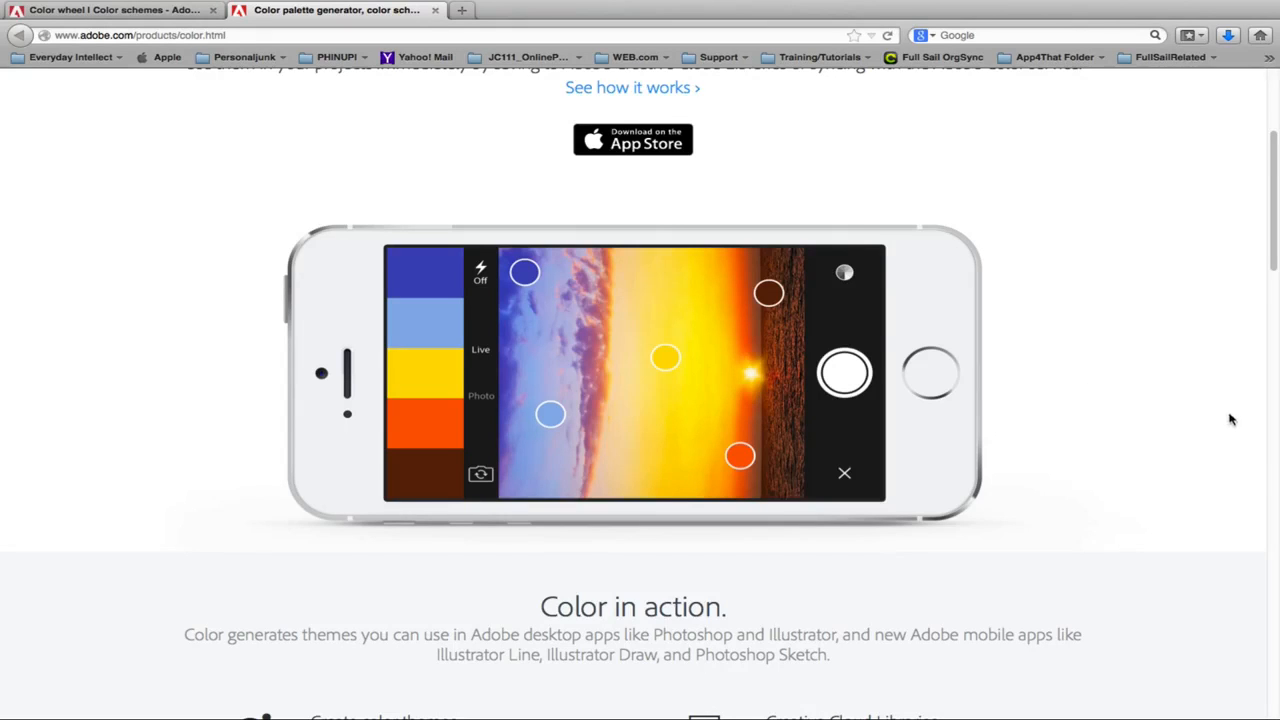
Step: Review the introduction of the Adobe Color CC product page
{"action": "scroll", "coordinate": [1230, 458], "scroll_direction": "up", "scroll_amount": 5}
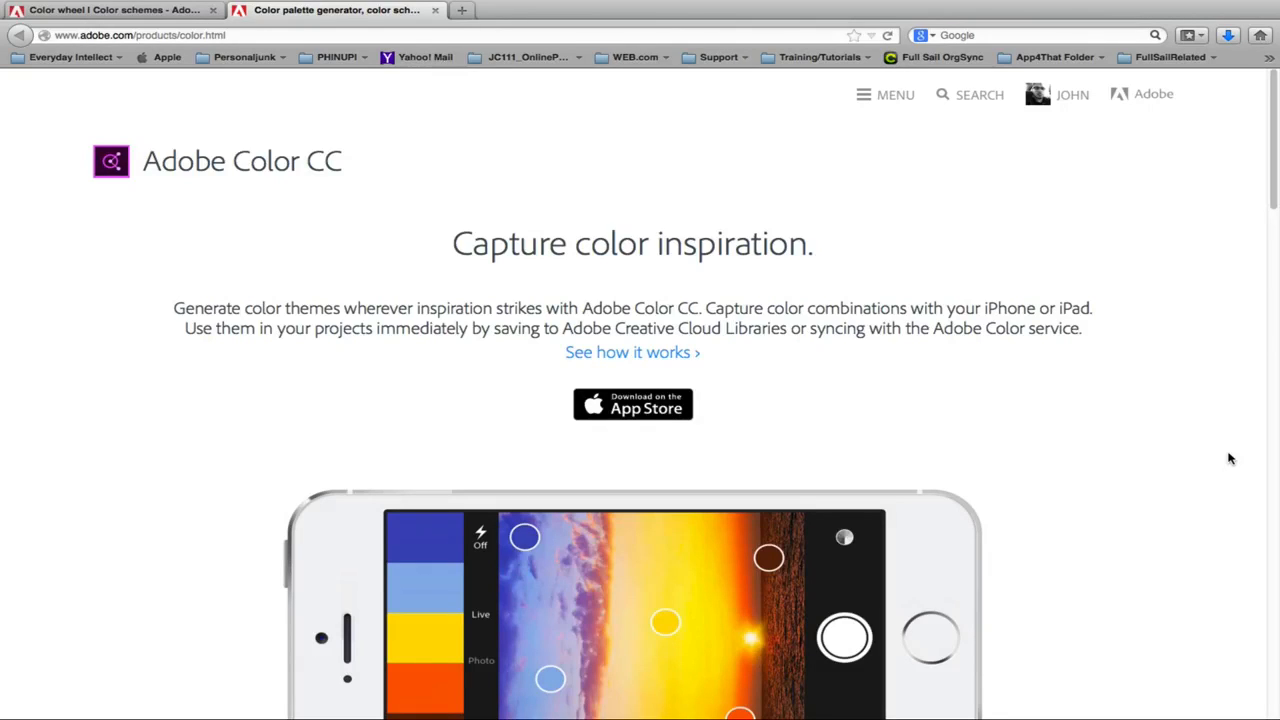
{"action": "scroll", "coordinate": [1230, 458], "scroll_direction": "down", "scroll_amount": 1}
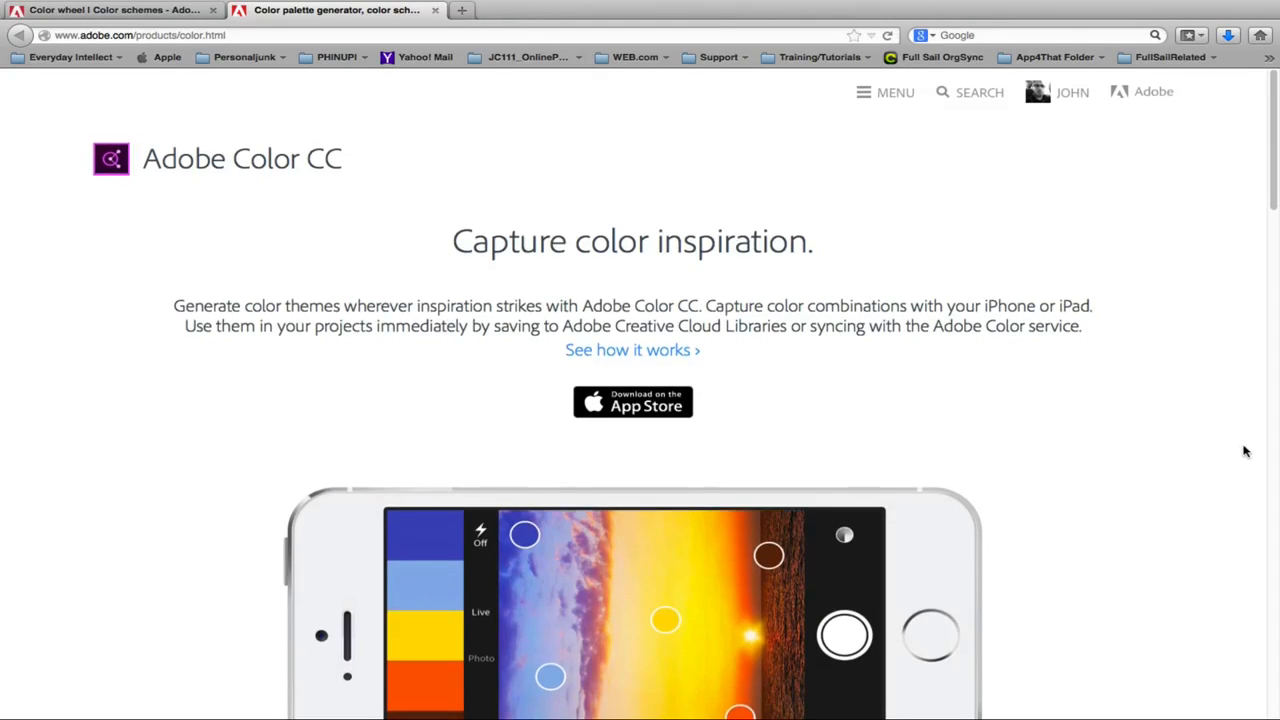
{"action": "scroll", "coordinate": [1245, 451], "scroll_direction": "down", "scroll_amount": 2}
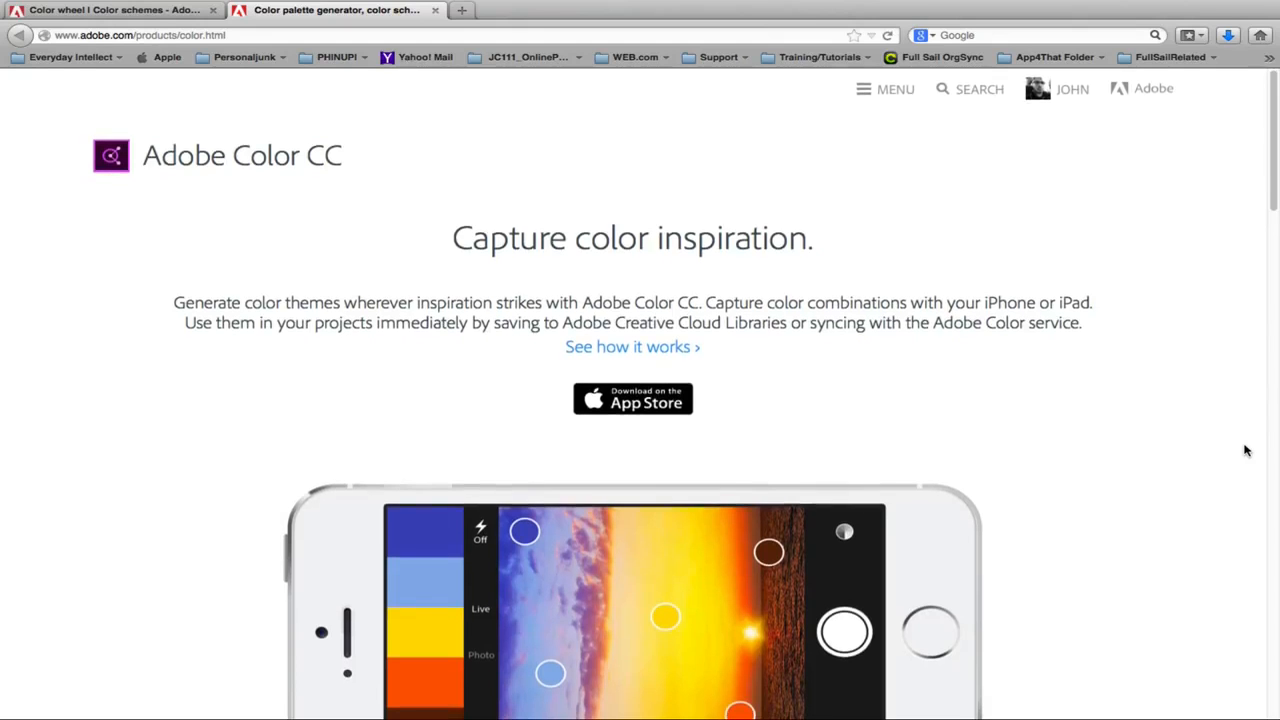
{"action": "scroll", "coordinate": [1245, 451], "scroll_direction": "down", "scroll_amount": 1}
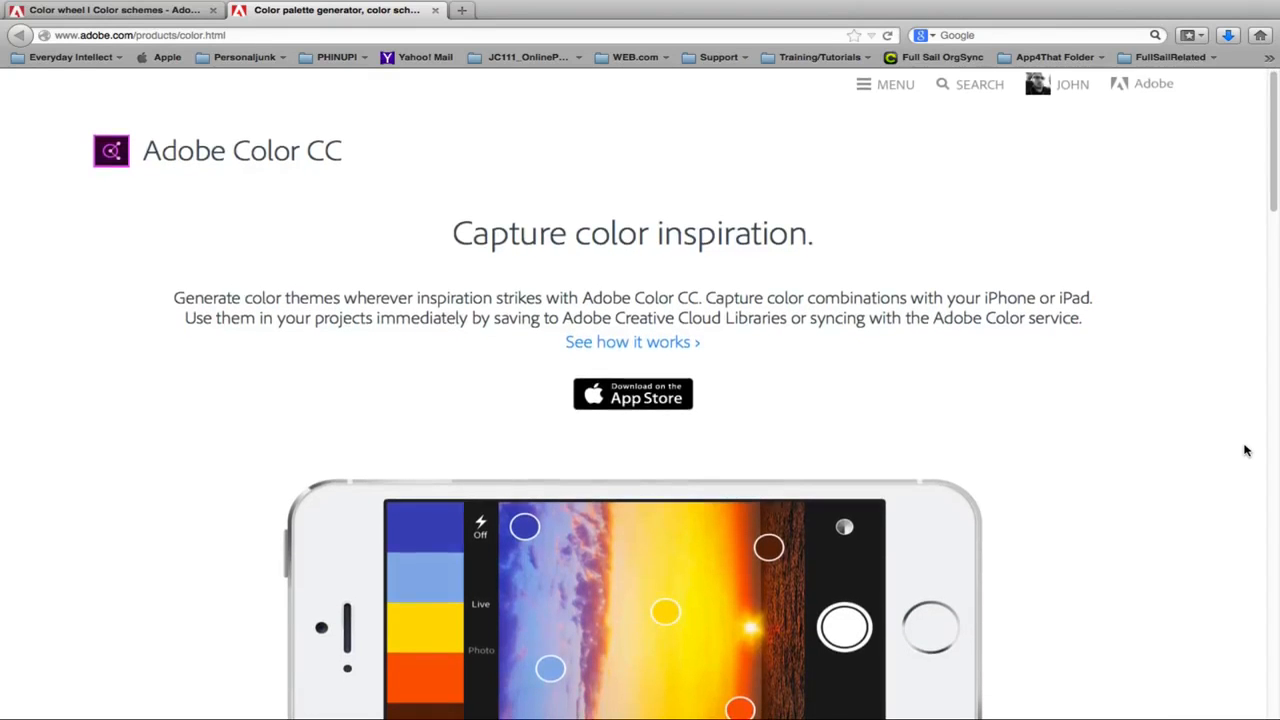
{"action": "scroll", "coordinate": [1245, 451], "scroll_direction": "down", "scroll_amount": 1}
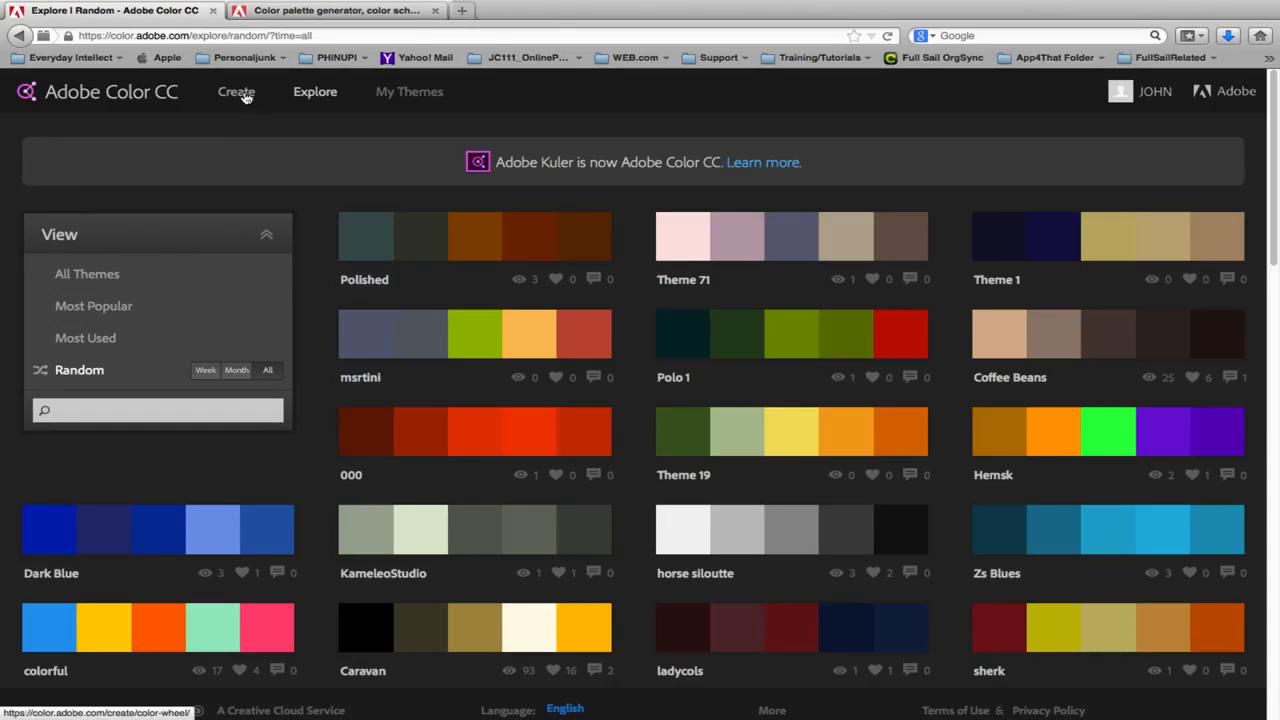
Step: Open the color wheel creation page and expand the list of available color rules
{"action": "left_click", "coordinate": [236, 92]}
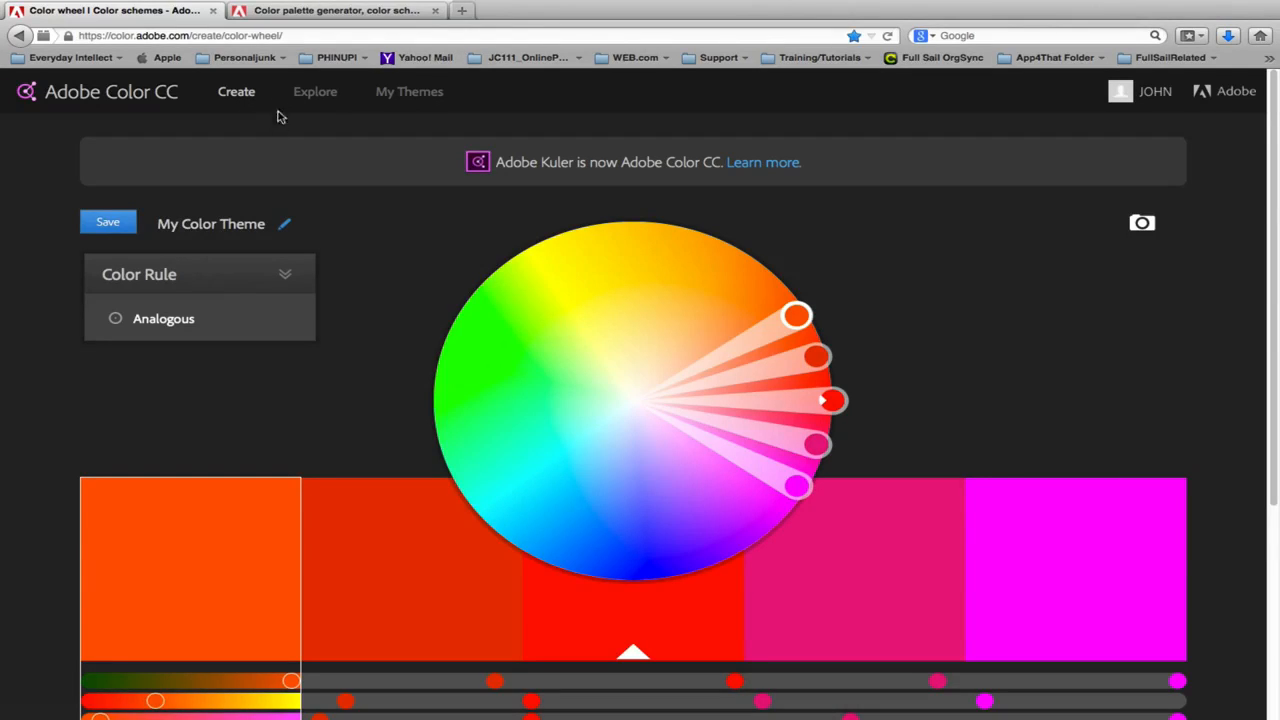
{"action": "left_click", "coordinate": [277, 272]}
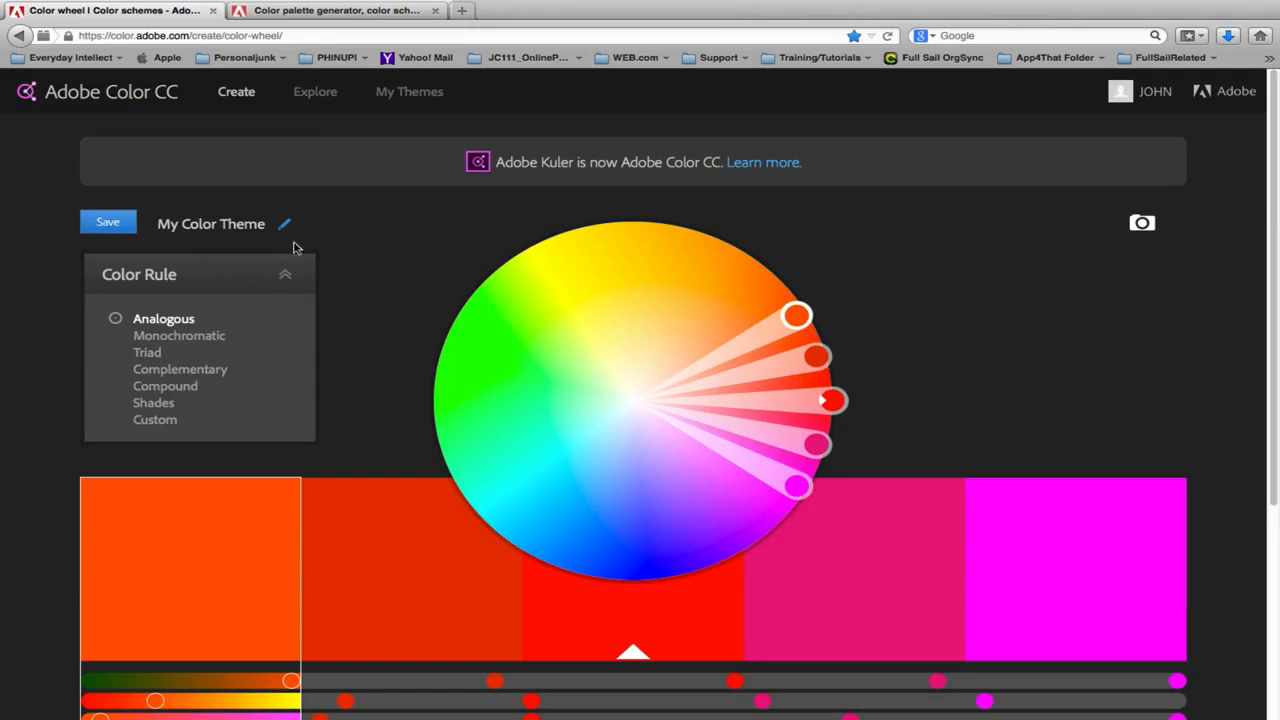
Step: Open the red theme 000 from the Explore gallery for editing on the color wheel
{"action": "left_click", "coordinate": [311, 95]}
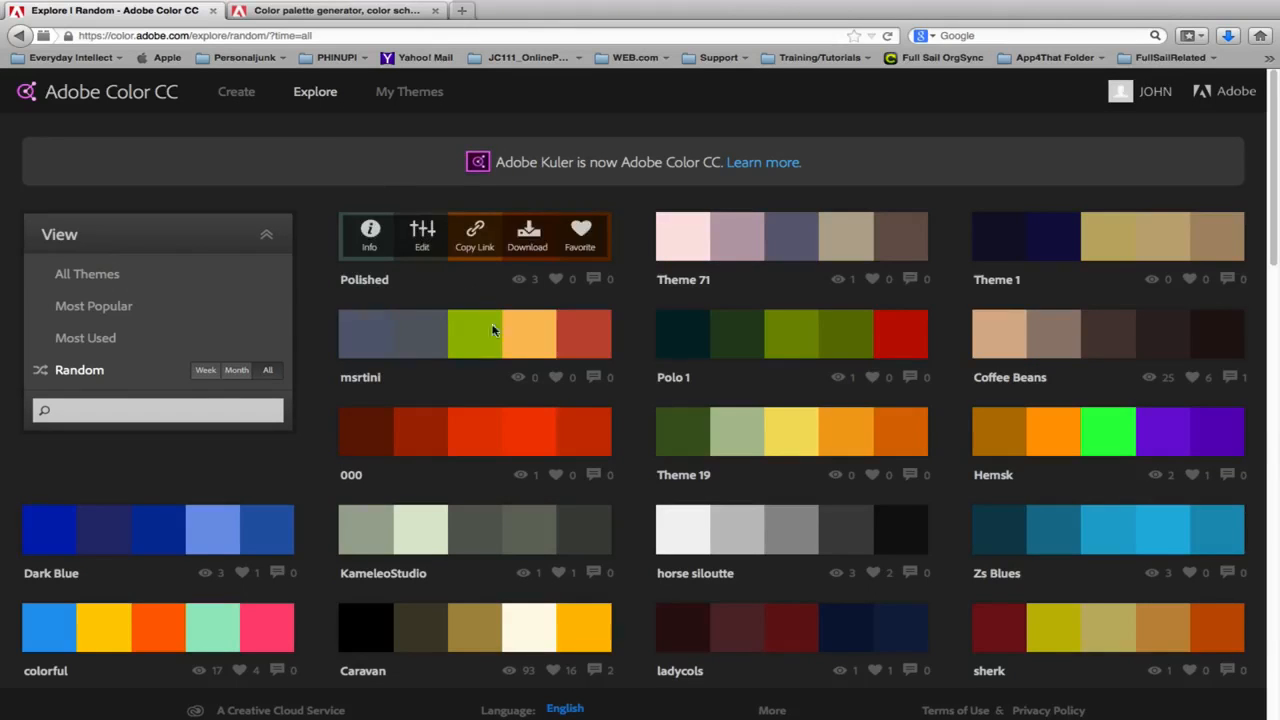
{"action": "mouse_move", "coordinate": [516, 427]}
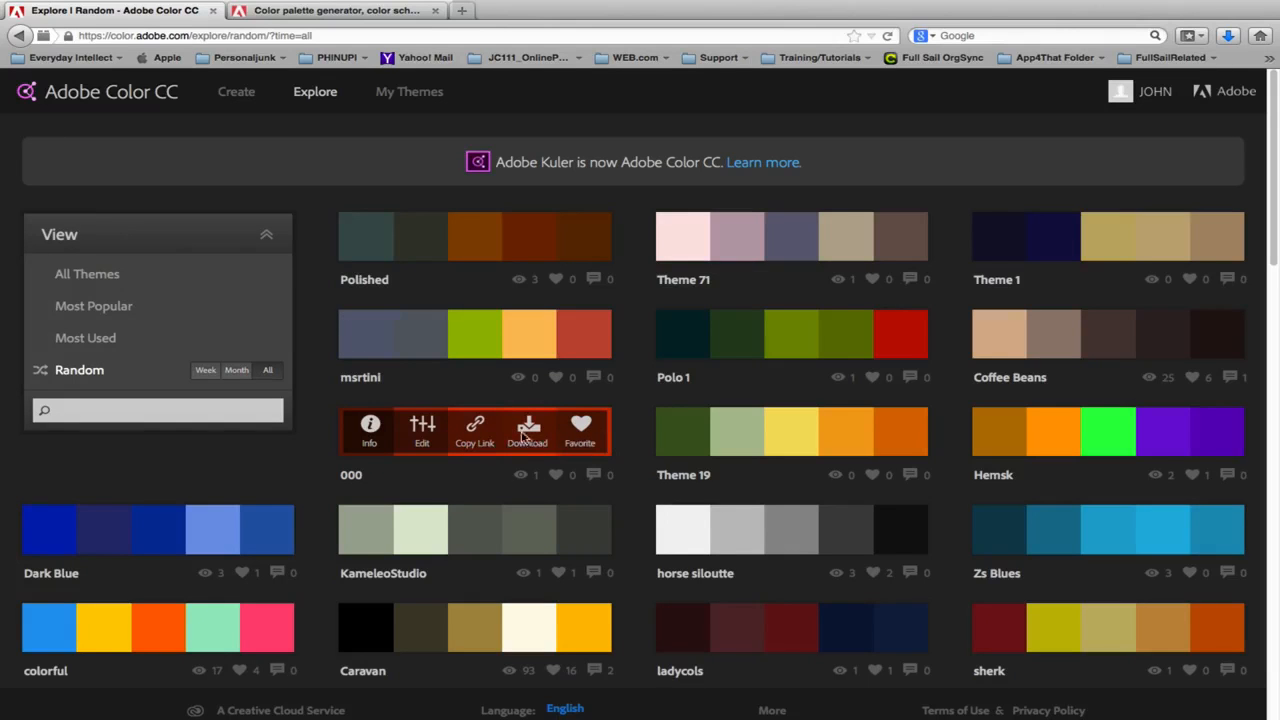
{"action": "left_click", "coordinate": [422, 430]}
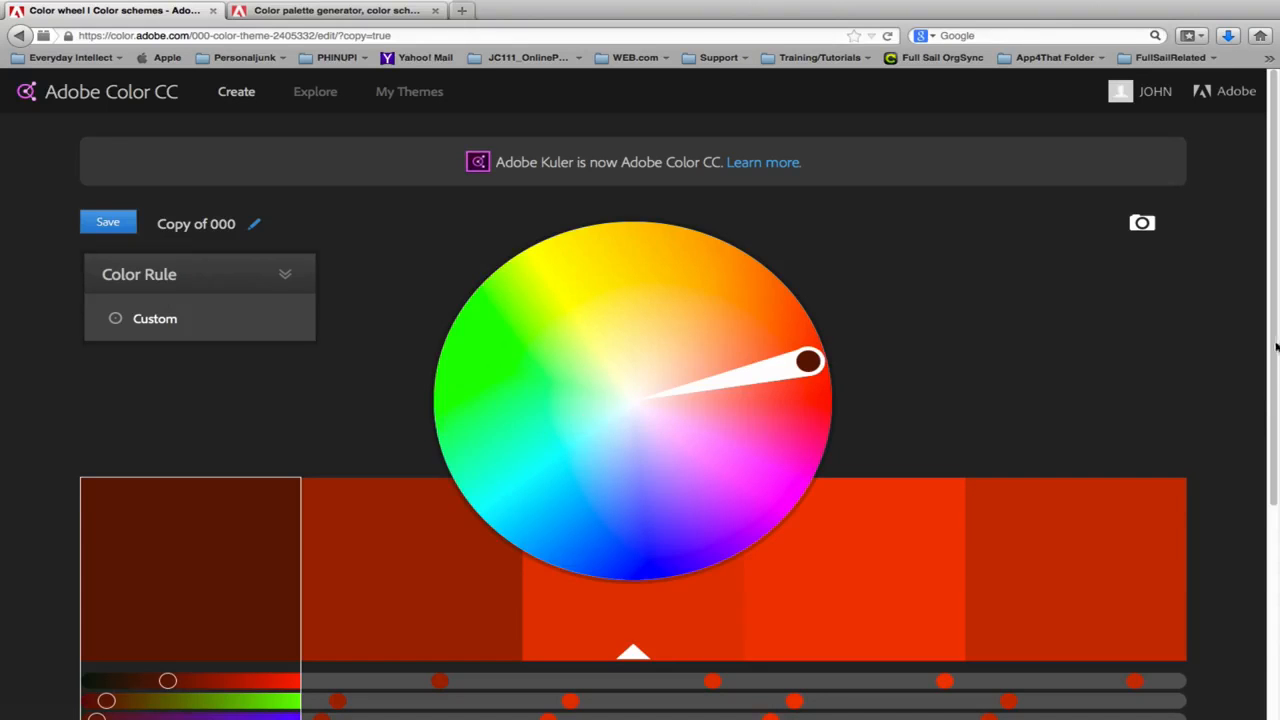
{"action": "scroll", "coordinate": [1174, 309], "scroll_direction": "down", "scroll_amount": 1}
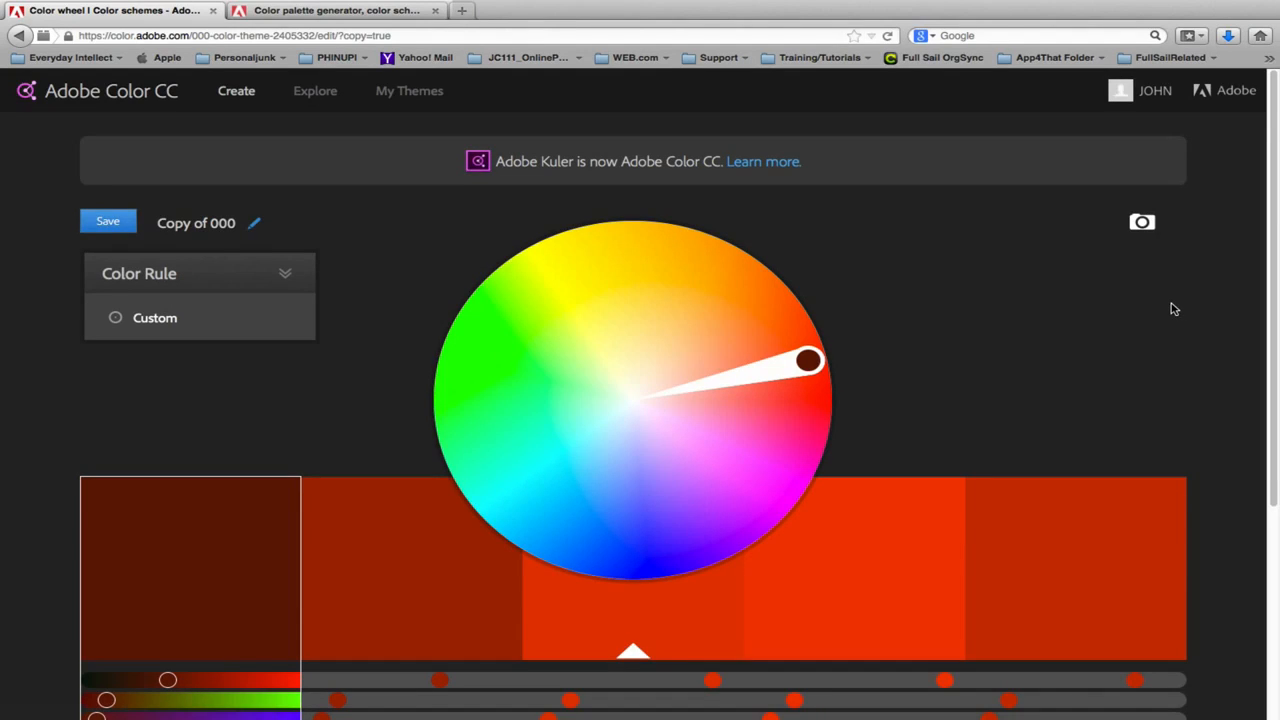
{"action": "scroll", "coordinate": [1174, 309], "scroll_direction": "down", "scroll_amount": 5}
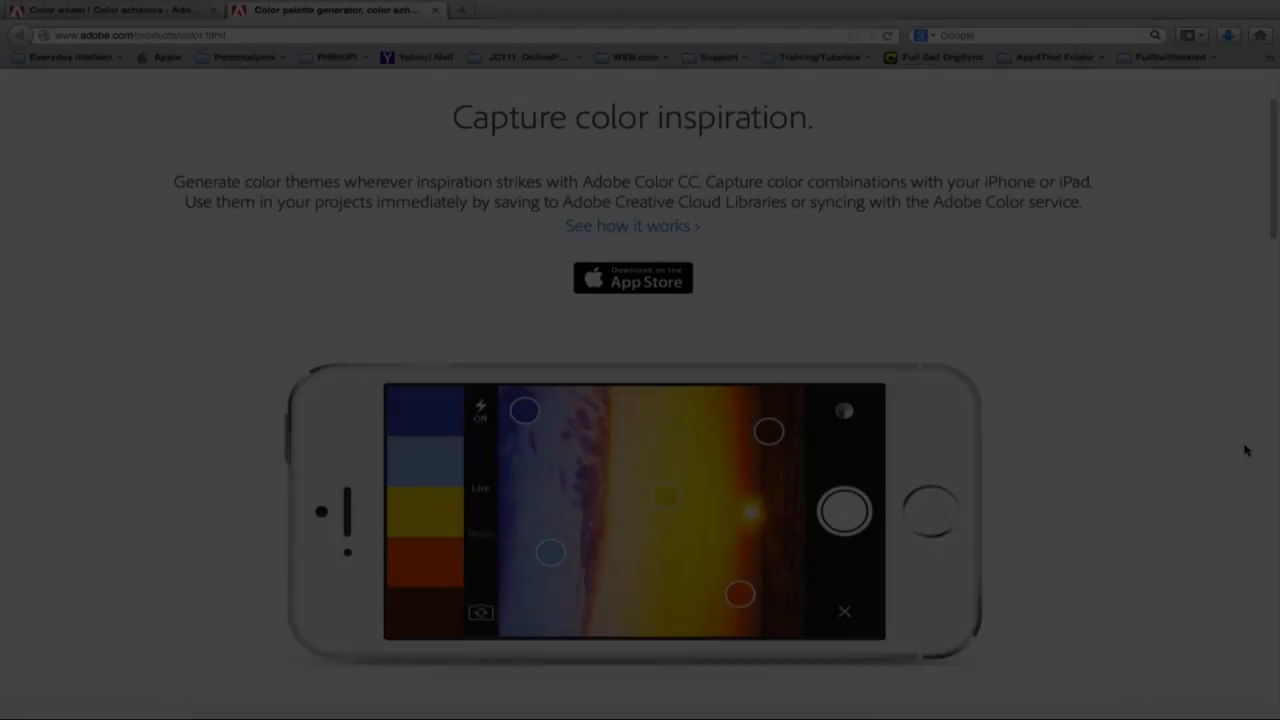
Step: Look through the product page's feature list down to Learn & Support and return to the color wheel page
{"action": "scroll", "coordinate": [1245, 450], "scroll_direction": "up", "scroll_amount": 1}
{"action": "left_click_drag", "start_coordinate": [1275, 213], "coordinate": [1277, 385]}
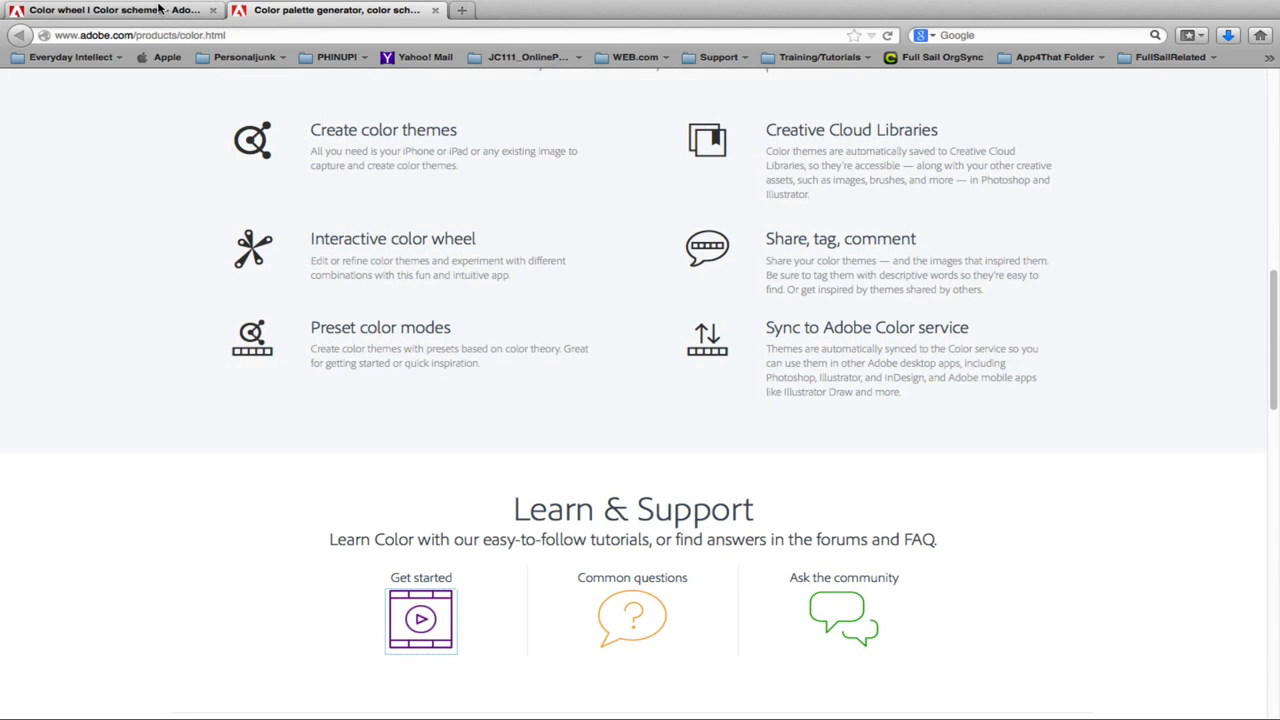
{"action": "left_click", "coordinate": [186, 16]}
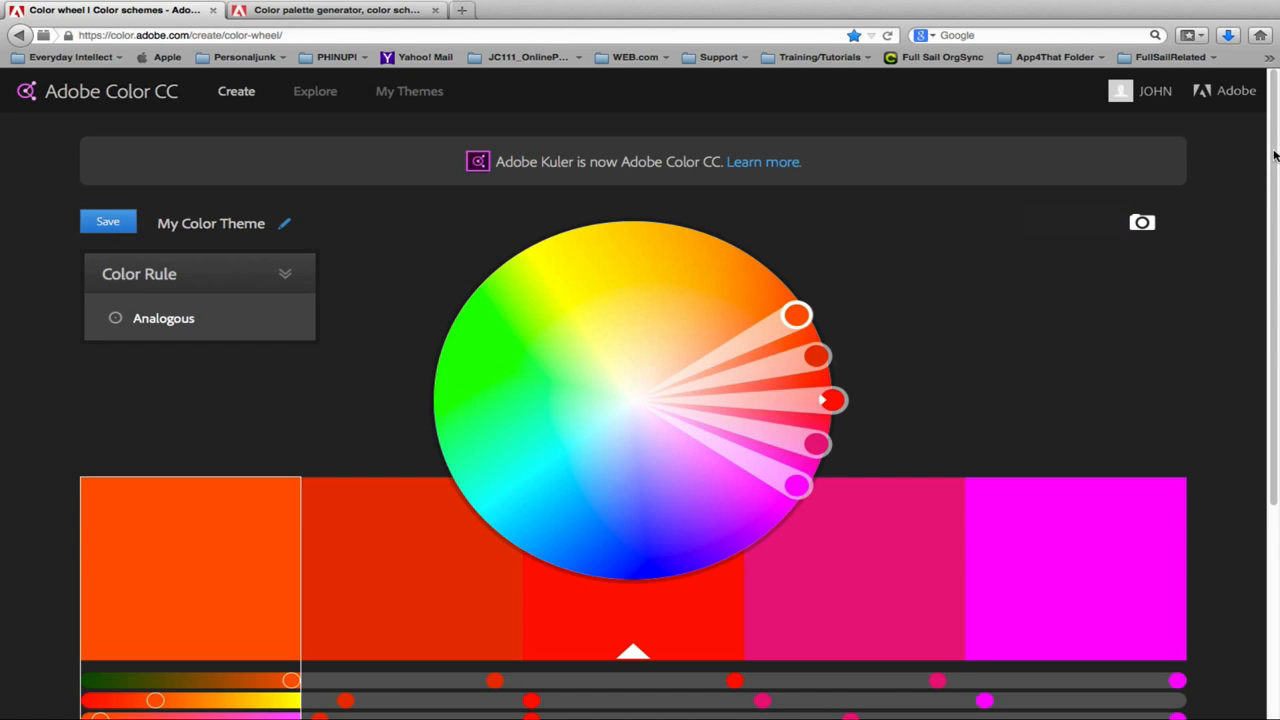
{"action": "left_click_drag", "start_coordinate": [1275, 155], "coordinate": [1275, 160]}
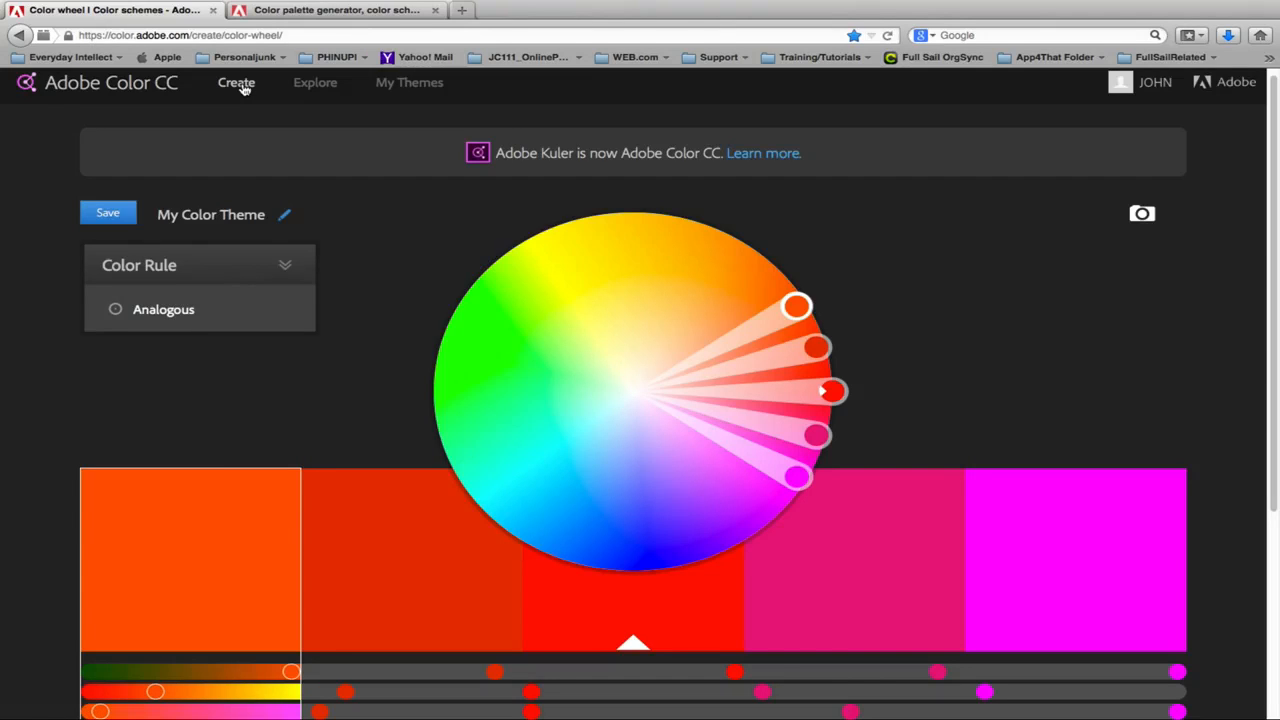
Step: Open the Explore gallery of all themes and reveal the actions offered on individual color themes
{"action": "left_click", "coordinate": [312, 88]}
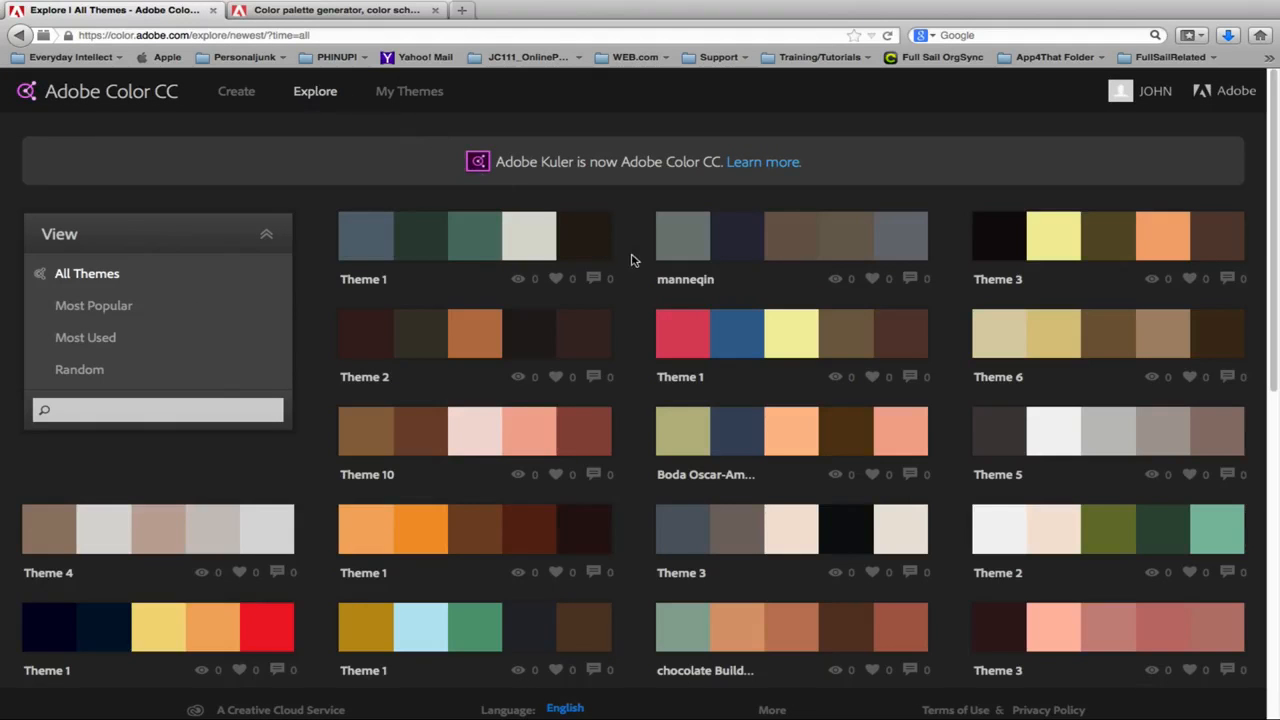
{"action": "mouse_move", "coordinate": [980, 258]}
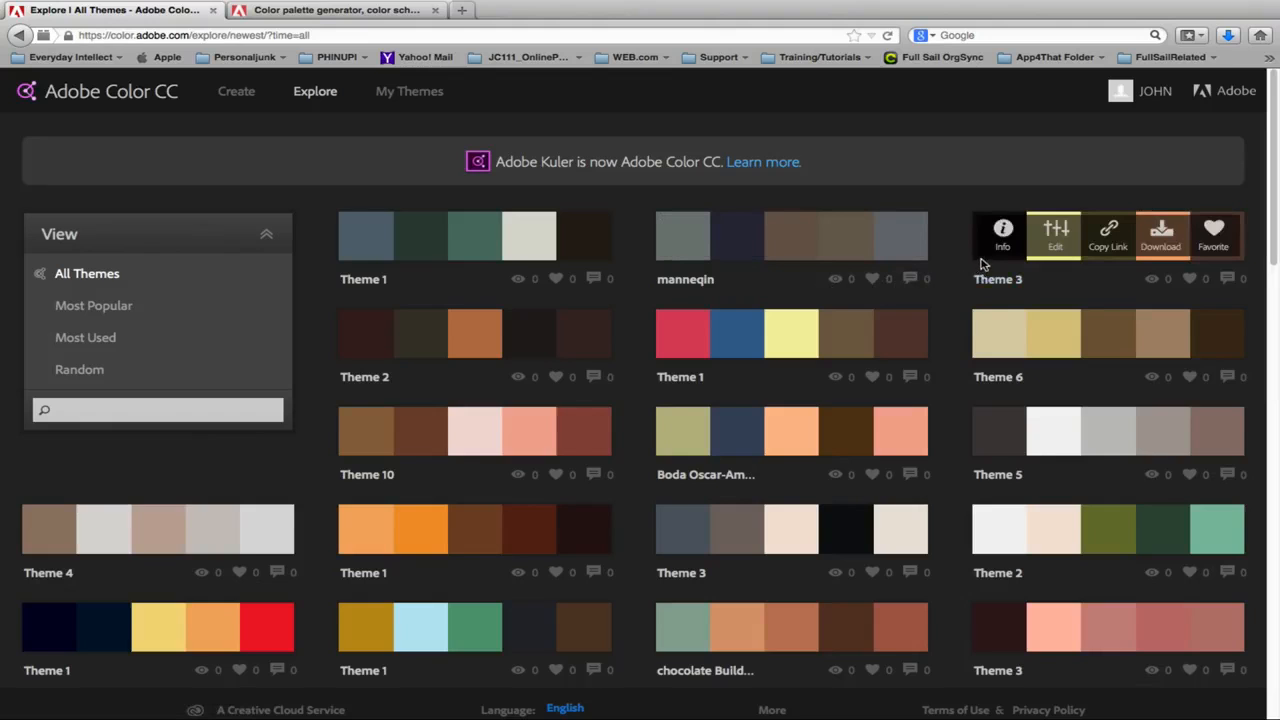
{"action": "mouse_move", "coordinate": [864, 340]}
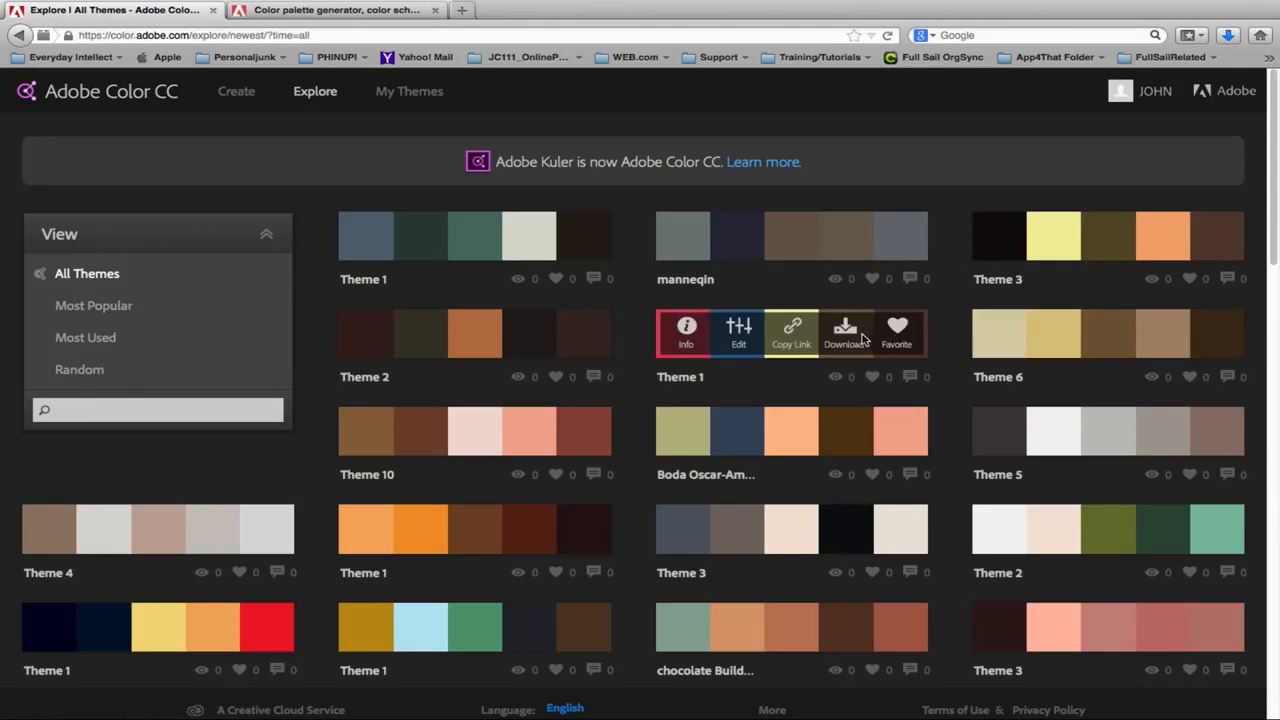
{"action": "mouse_move", "coordinate": [605, 348]}
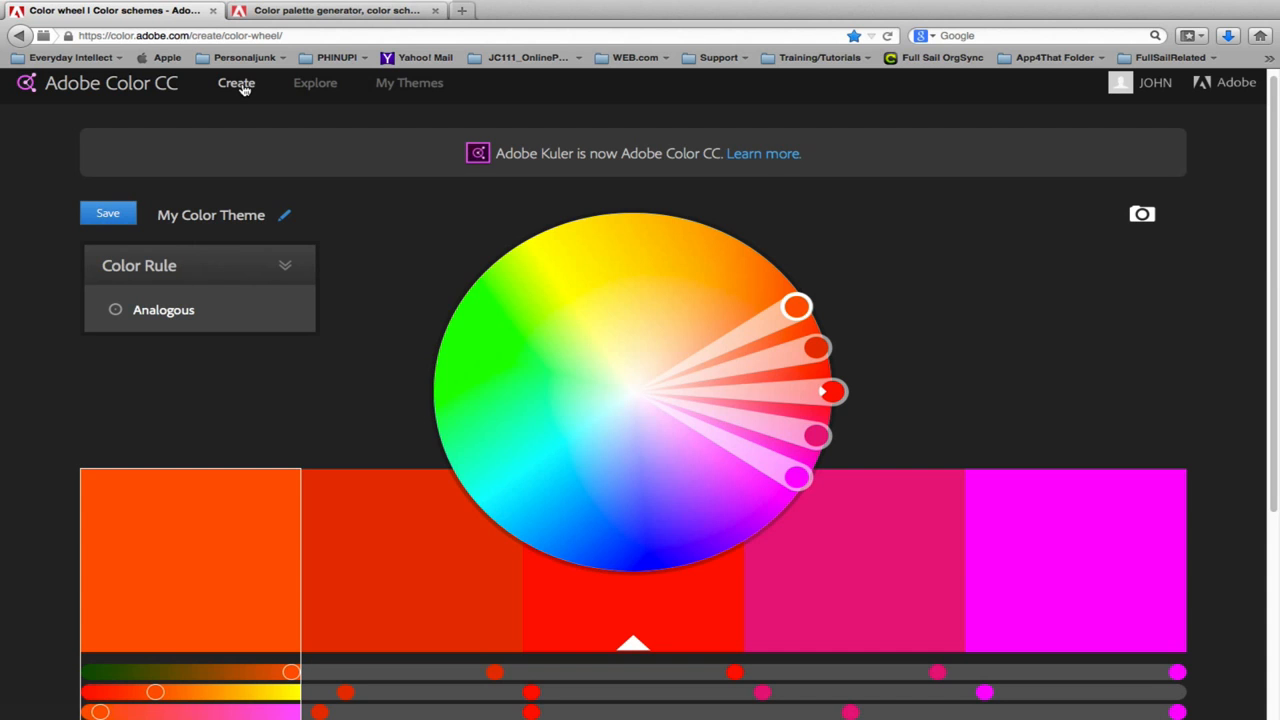
Step: Reopen the Explore gallery and open the info page of Theme 2, the dark palette with an orange-brown middle swatch
{"action": "left_click", "coordinate": [310, 91]}
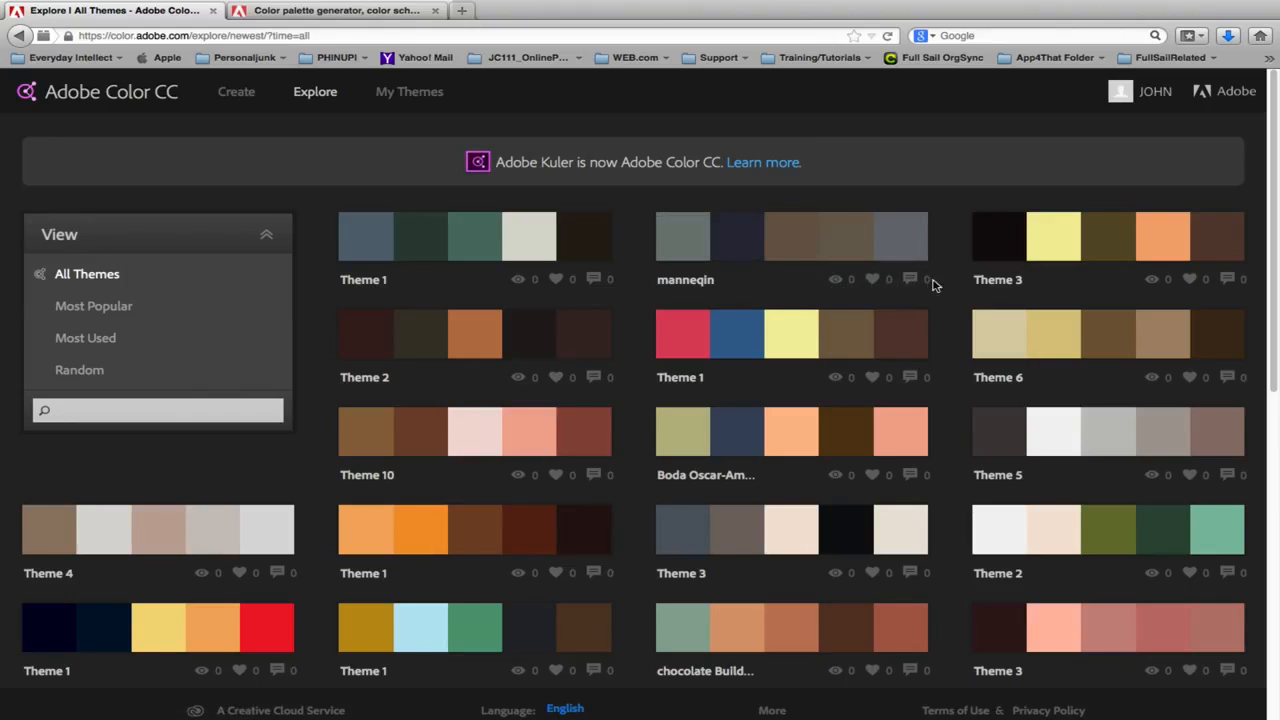
{"action": "mouse_move", "coordinate": [978, 272]}
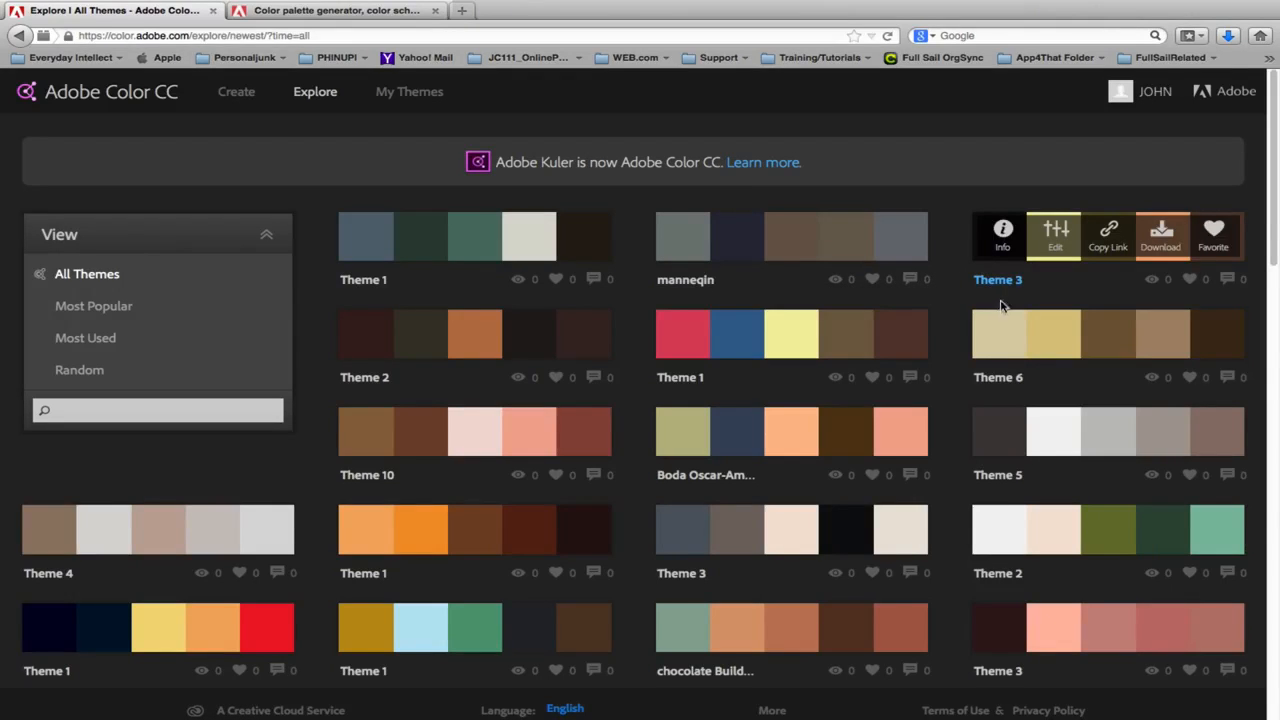
{"action": "mouse_move", "coordinate": [1002, 332]}
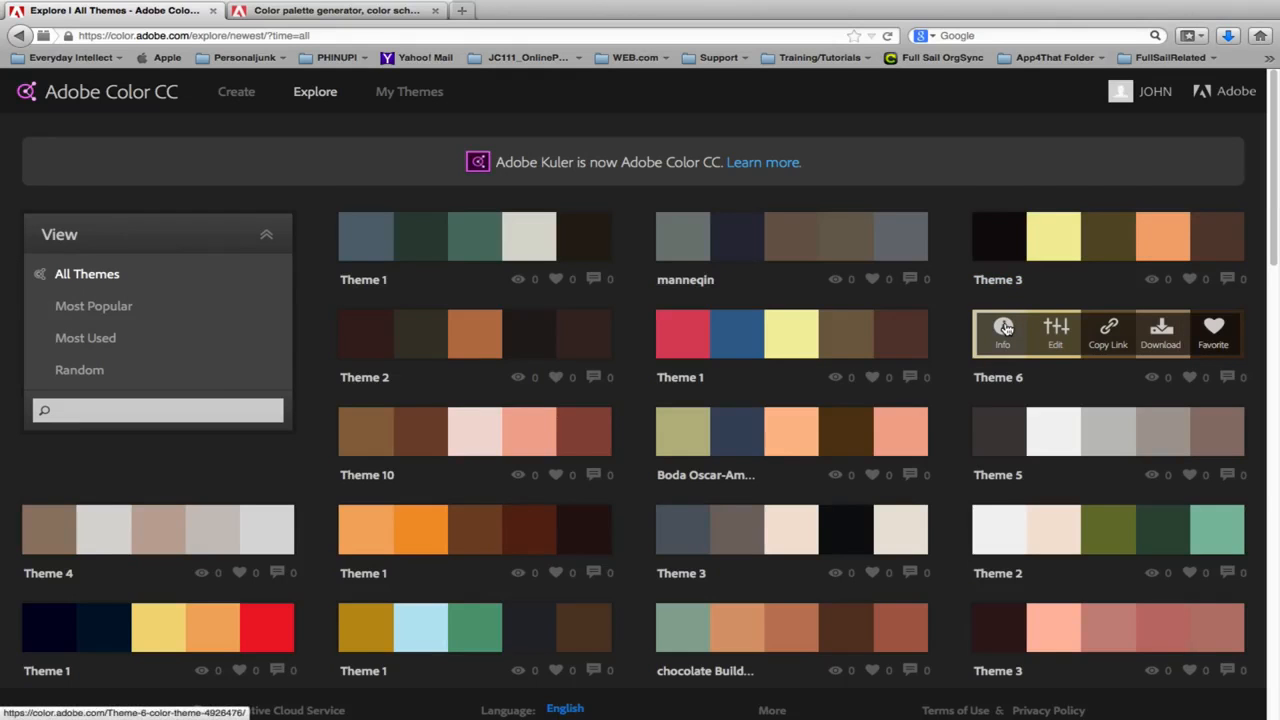
{"action": "mouse_move", "coordinate": [868, 340]}
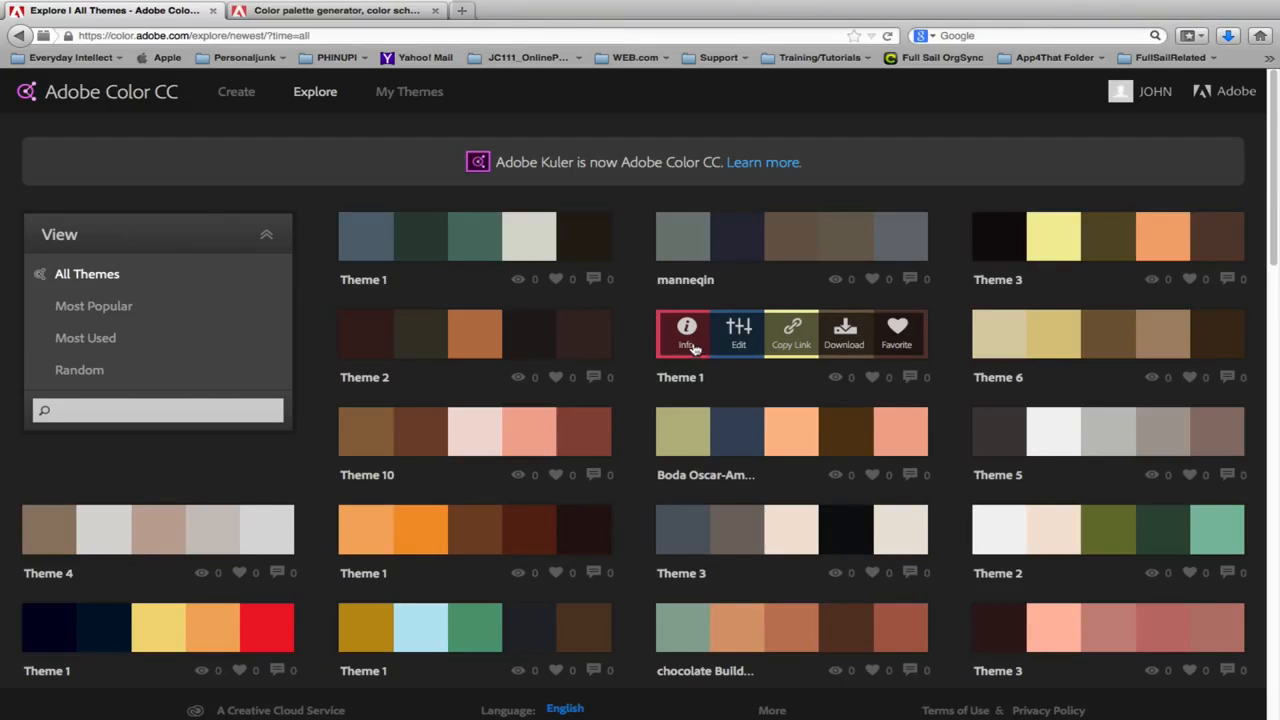
{"action": "mouse_move", "coordinate": [594, 346]}
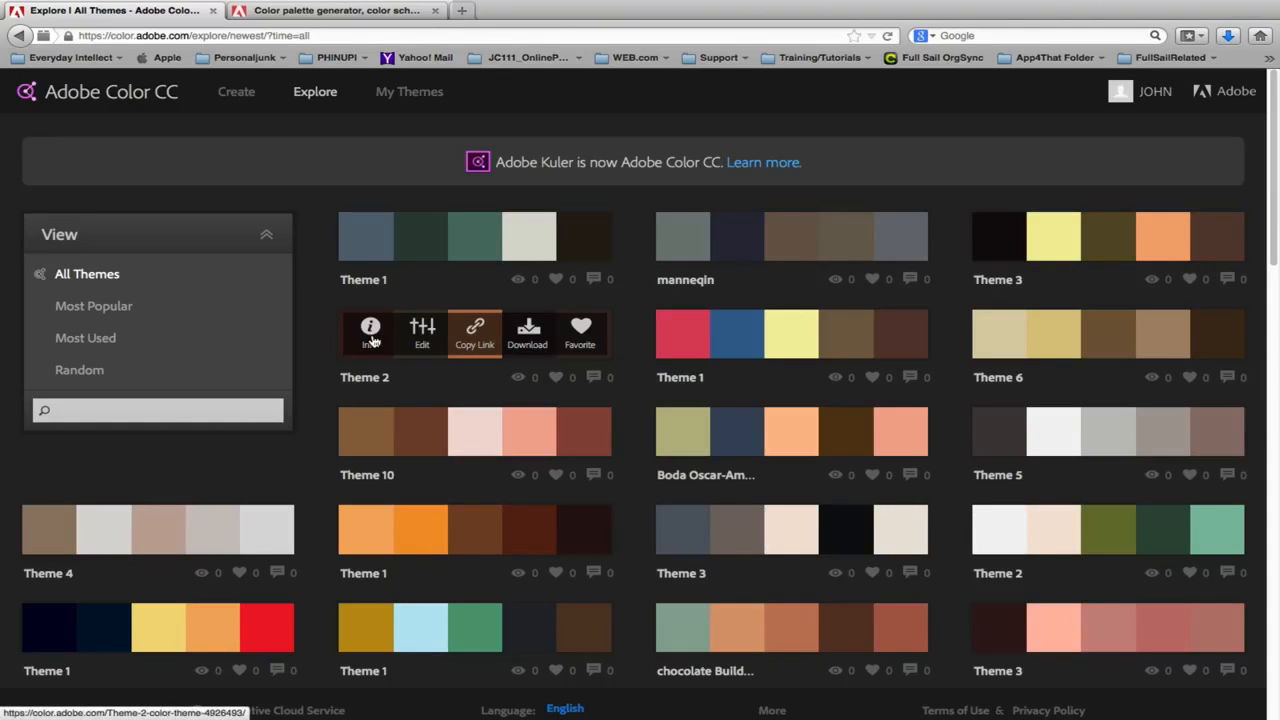
{"action": "left_click", "coordinate": [371, 341]}
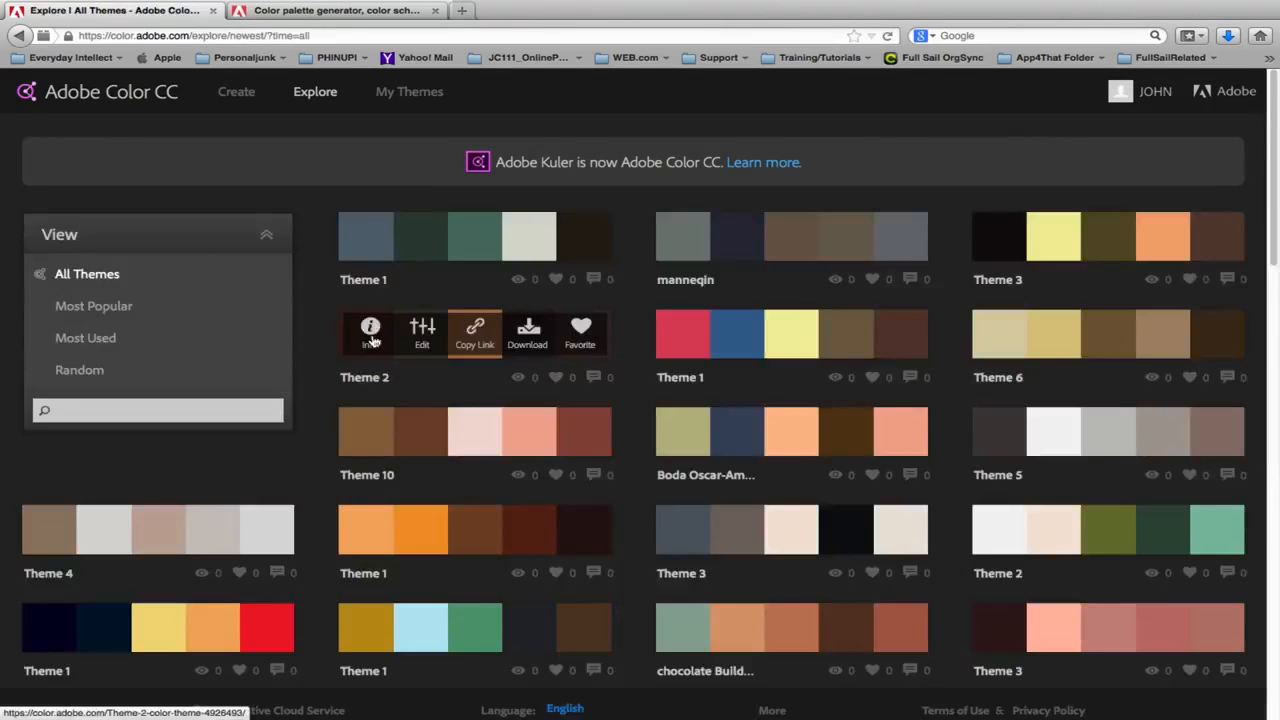
{"action": "left_click", "coordinate": [371, 341]}
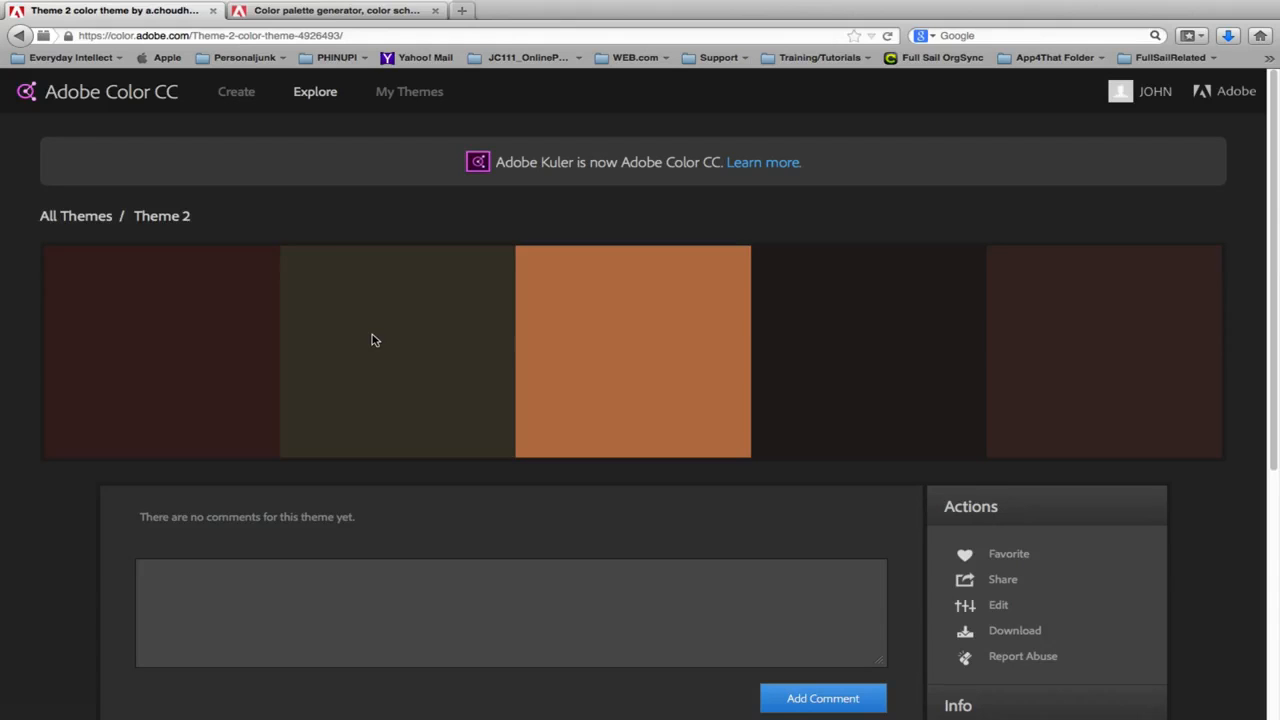
Step: Examine Theme 2's comments, actions and creator info, and return to the gallery of all themes
{"action": "scroll", "coordinate": [371, 341], "scroll_direction": "down", "scroll_amount": 1}
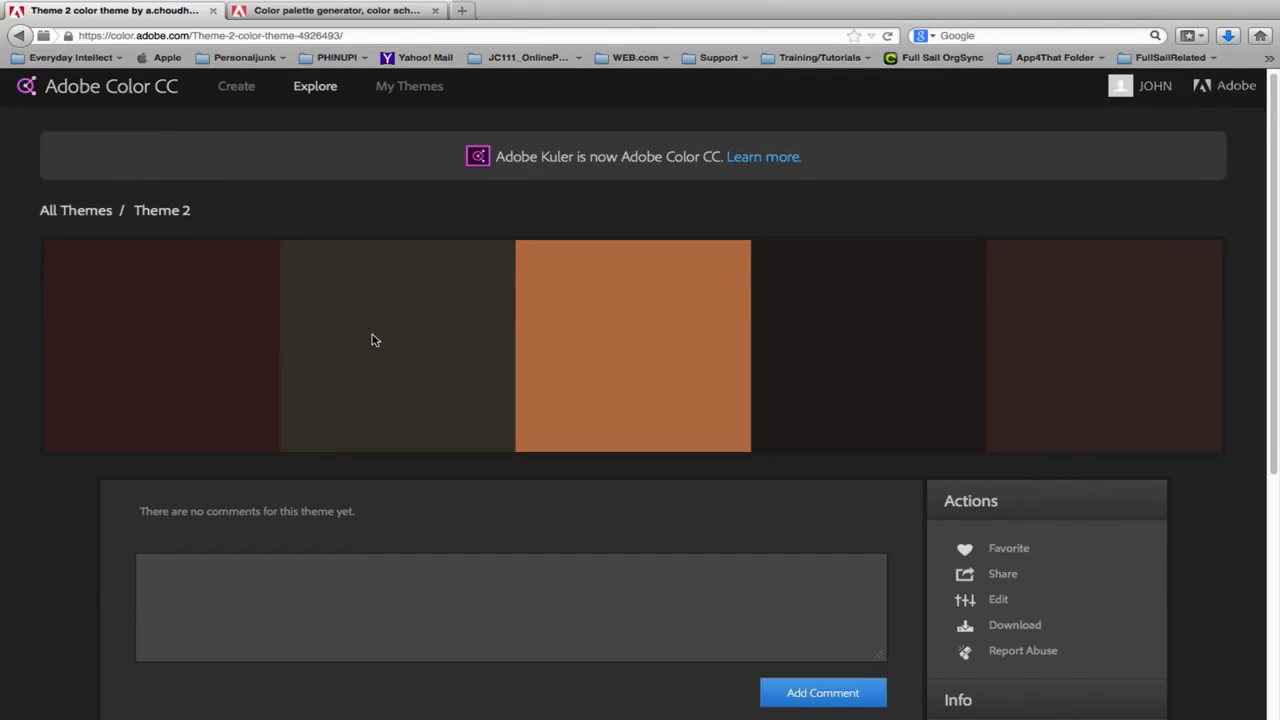
{"action": "scroll", "coordinate": [371, 341], "scroll_direction": "down", "scroll_amount": 1}
{"action": "scroll", "coordinate": [371, 341], "scroll_direction": "down", "scroll_amount": 2}
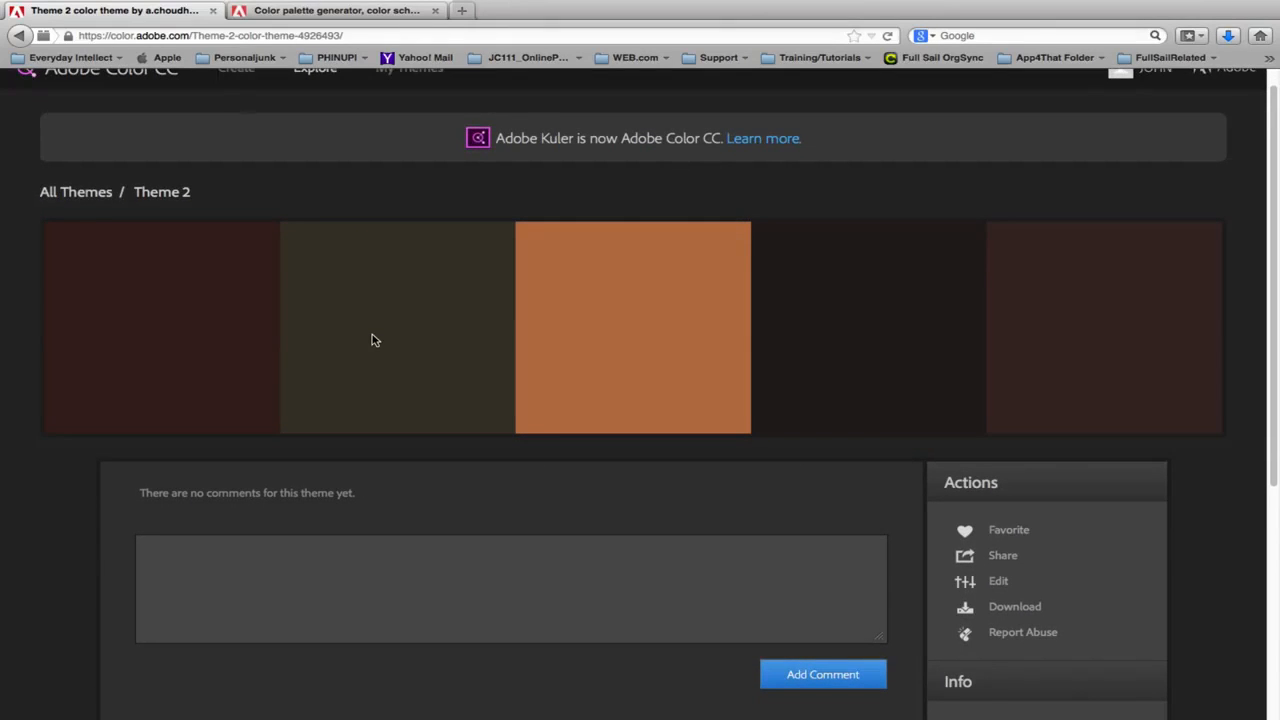
{"action": "scroll", "coordinate": [371, 341], "scroll_direction": "down", "scroll_amount": 3}
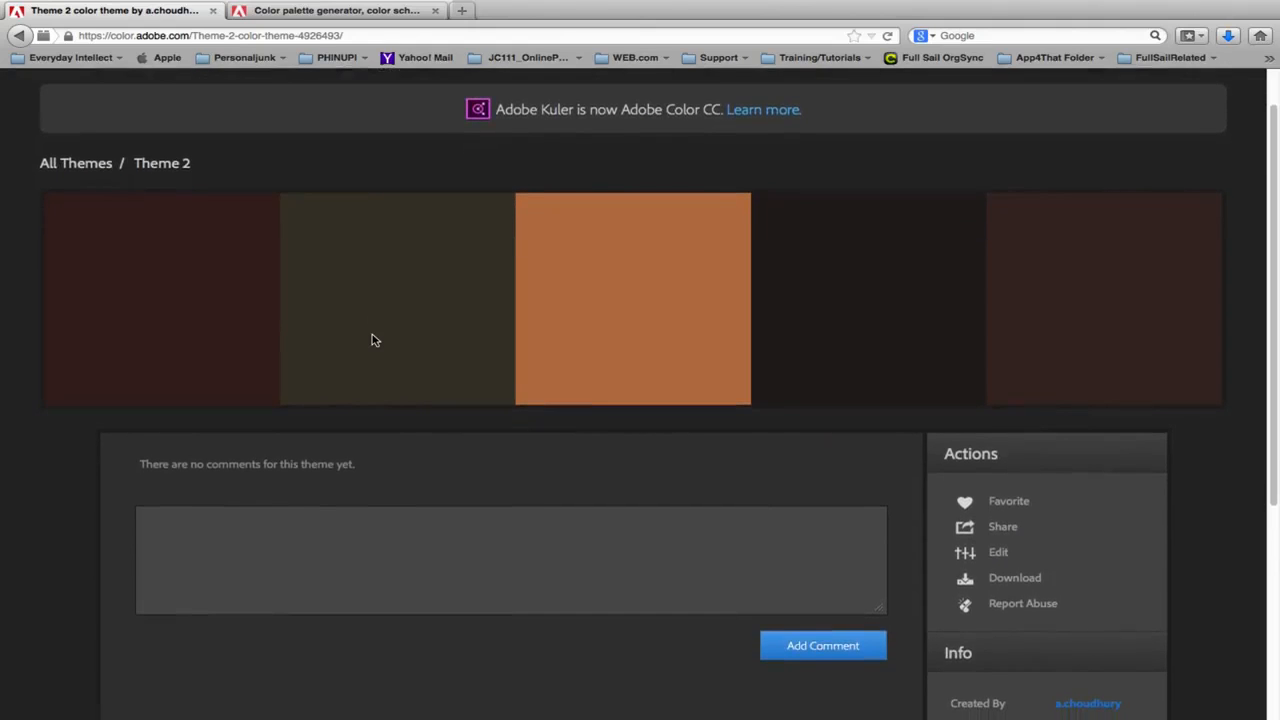
{"action": "scroll", "coordinate": [371, 341], "scroll_direction": "down", "scroll_amount": 1}
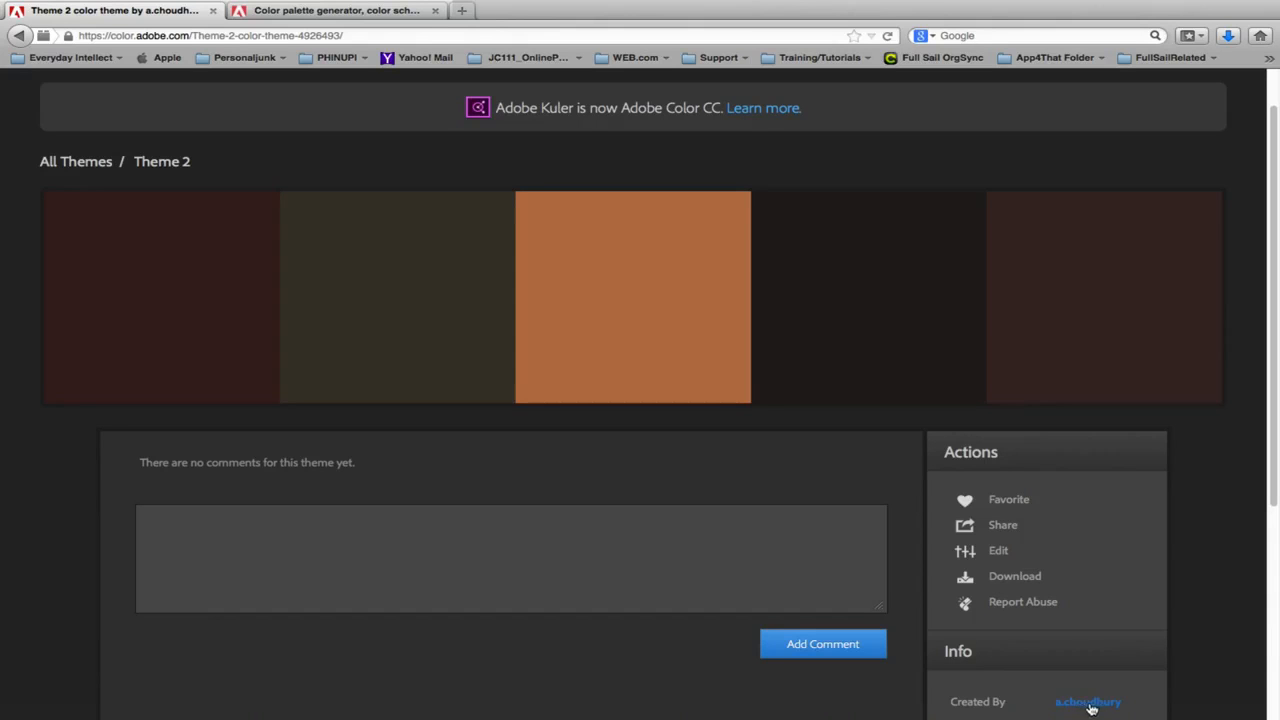
{"action": "left_click", "coordinate": [18, 38]}
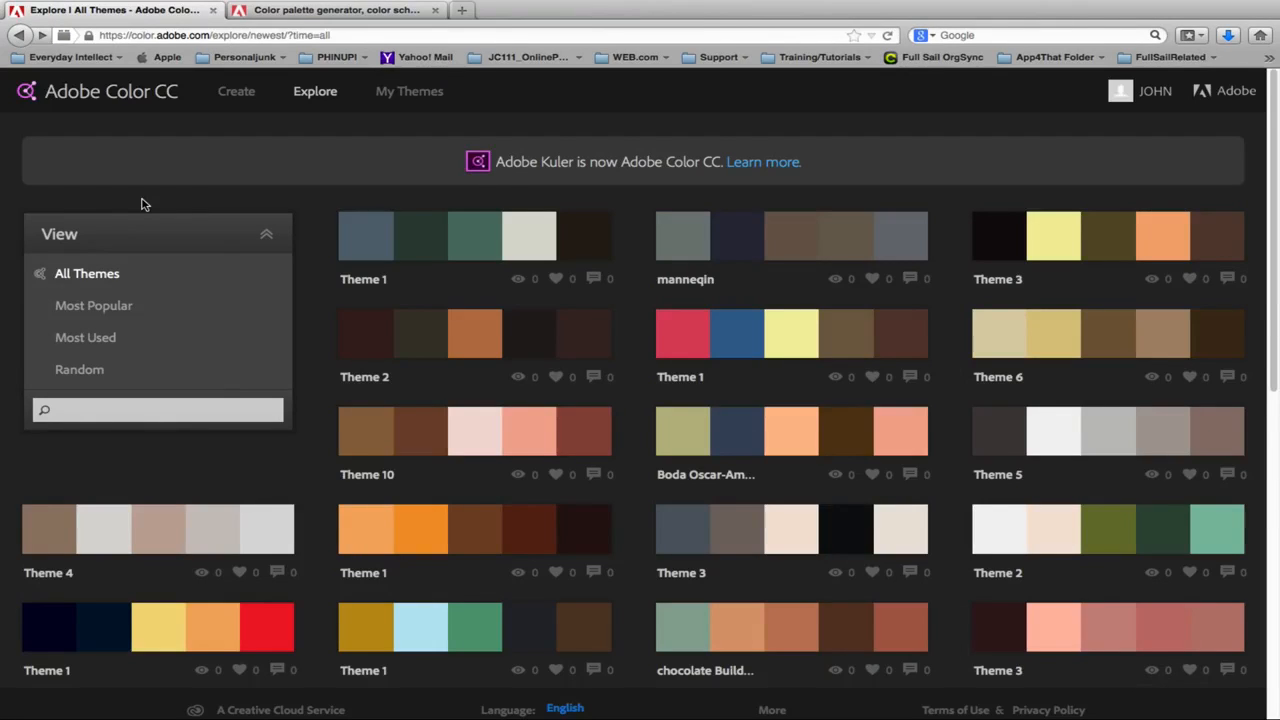
Step: Browse the community gallery's Most Popular, Most Used and Random themes, and view the saved KappaStyle theme in My Themes
{"action": "left_click", "coordinate": [118, 310]}
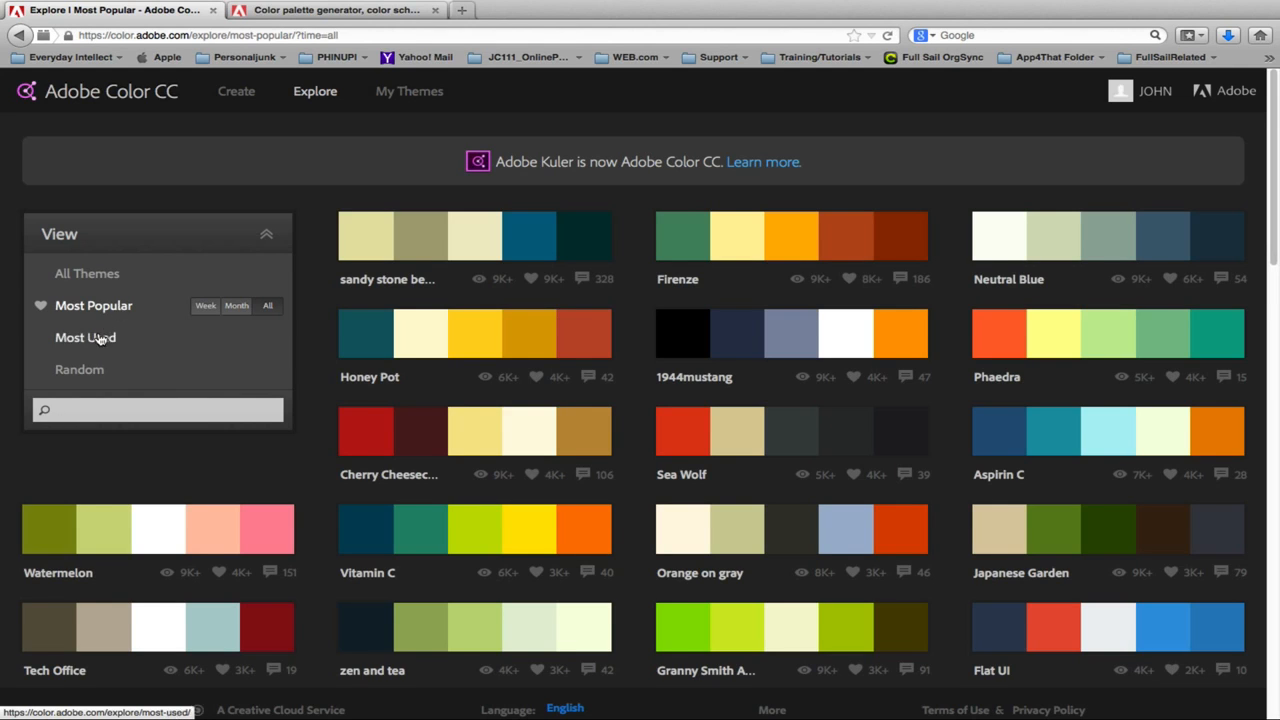
{"action": "left_click", "coordinate": [98, 339]}
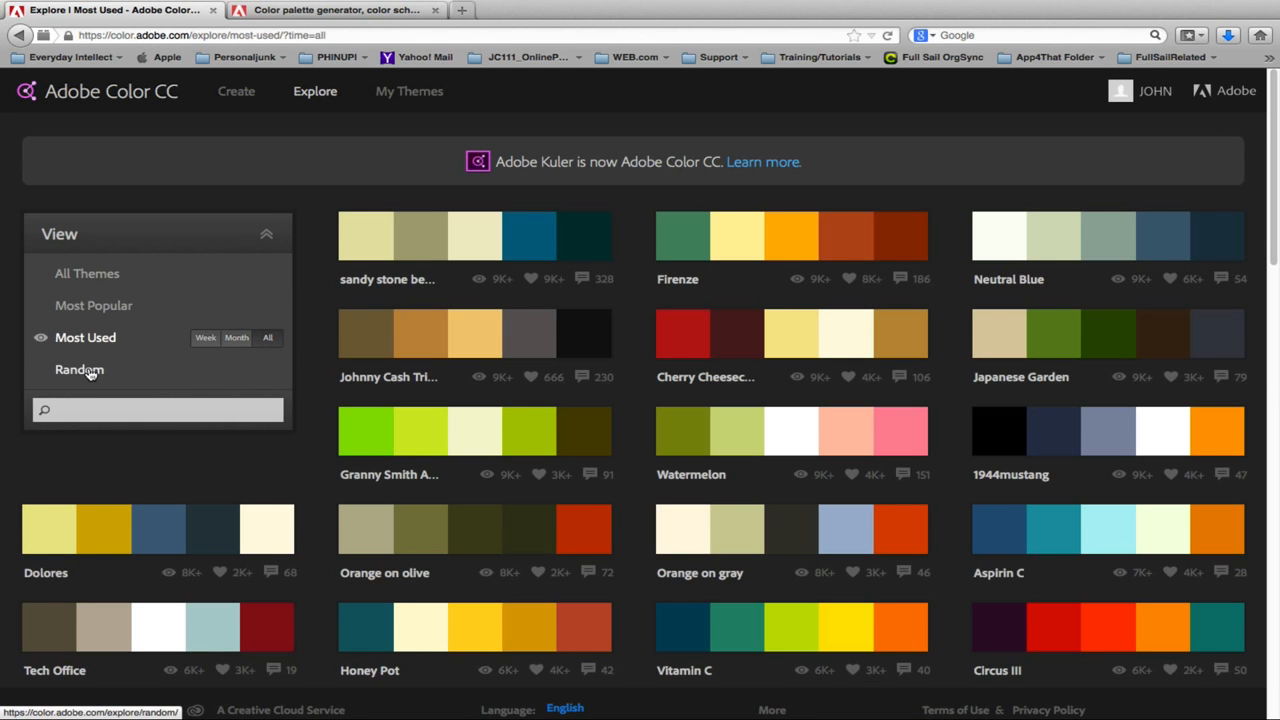
{"action": "left_click", "coordinate": [88, 372]}
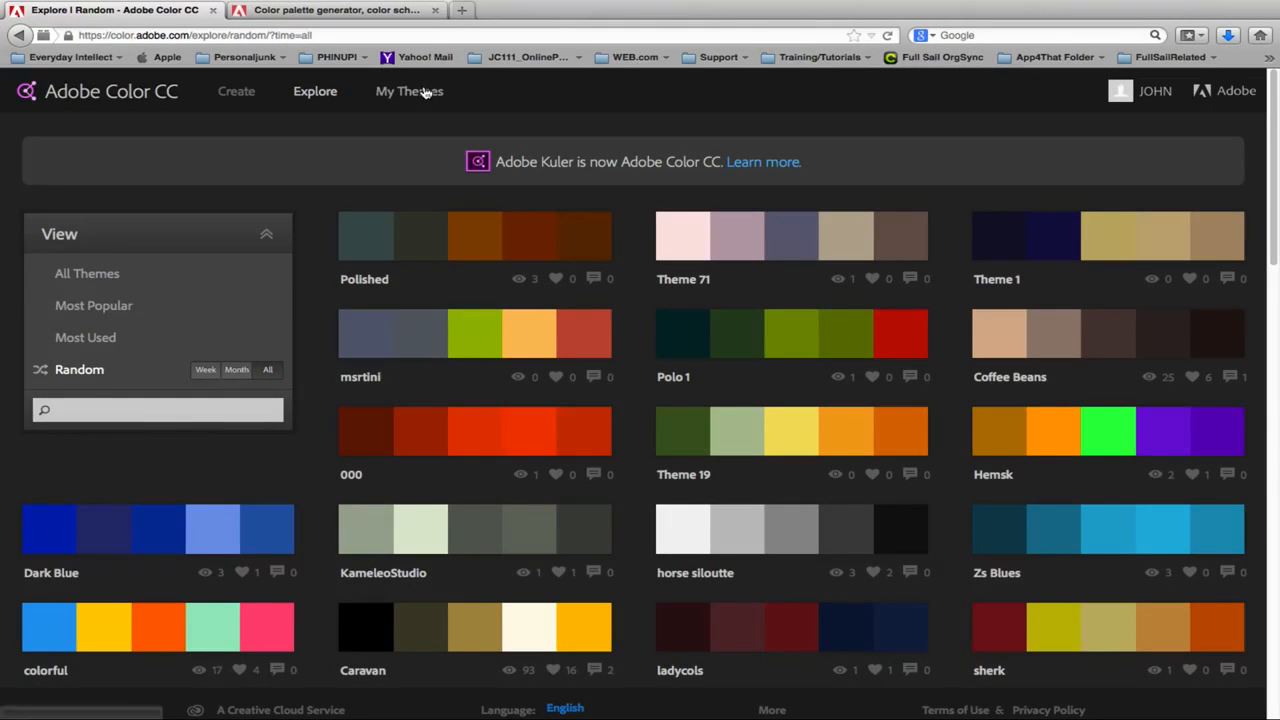
{"action": "left_click", "coordinate": [424, 93]}
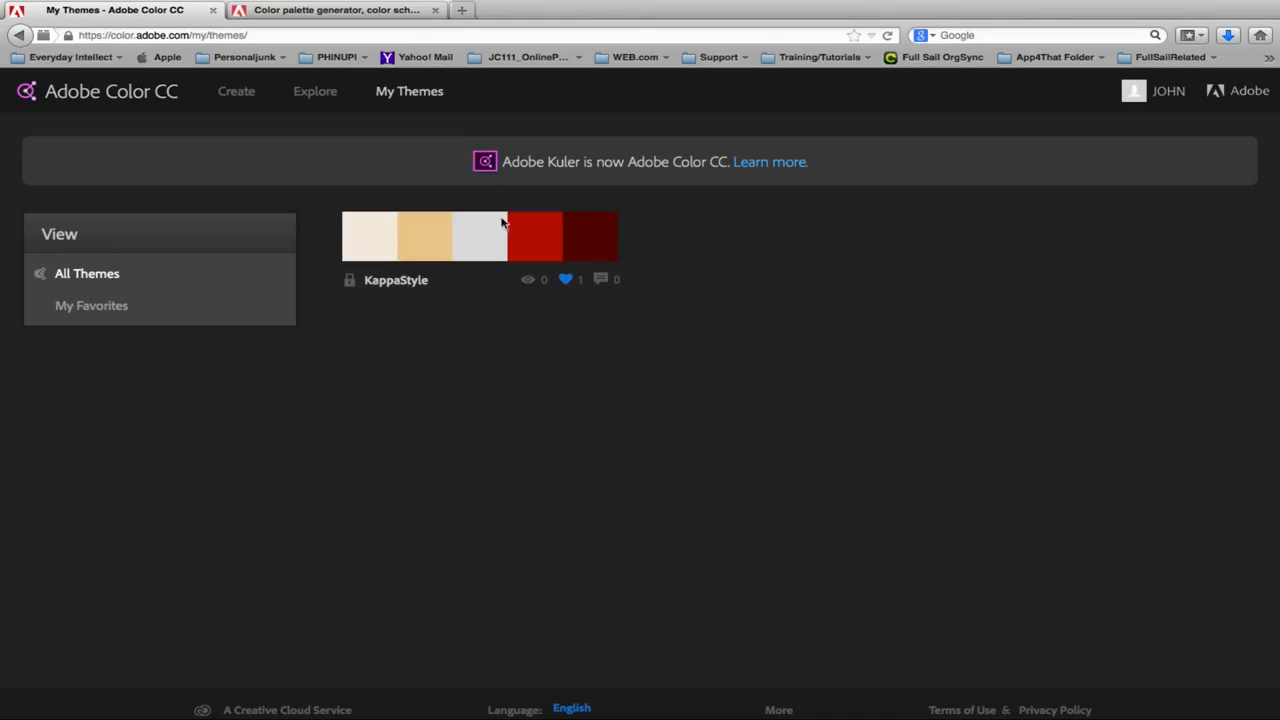
{"action": "mouse_move", "coordinate": [420, 275]}
Step: Create a new color theme from the Screen Shot 2014-11 image on the Desktop
{"action": "left_click", "coordinate": [238, 92]}
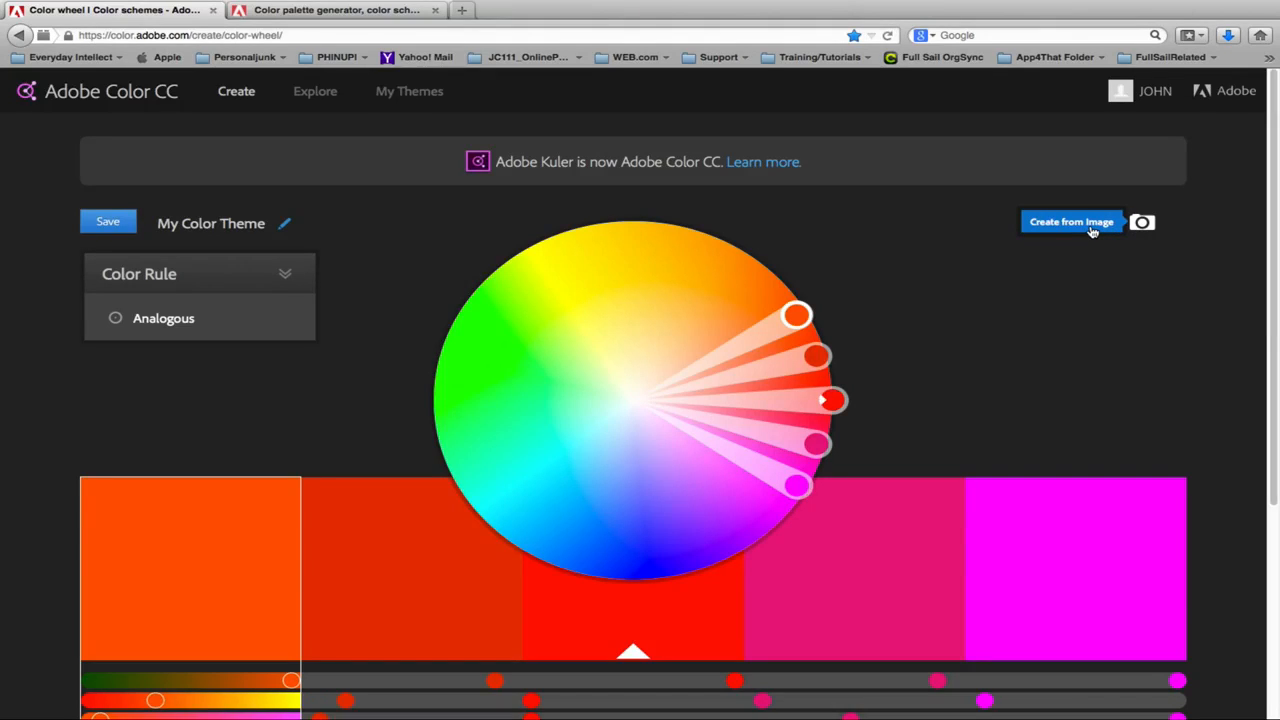
{"action": "left_click", "coordinate": [1092, 230]}
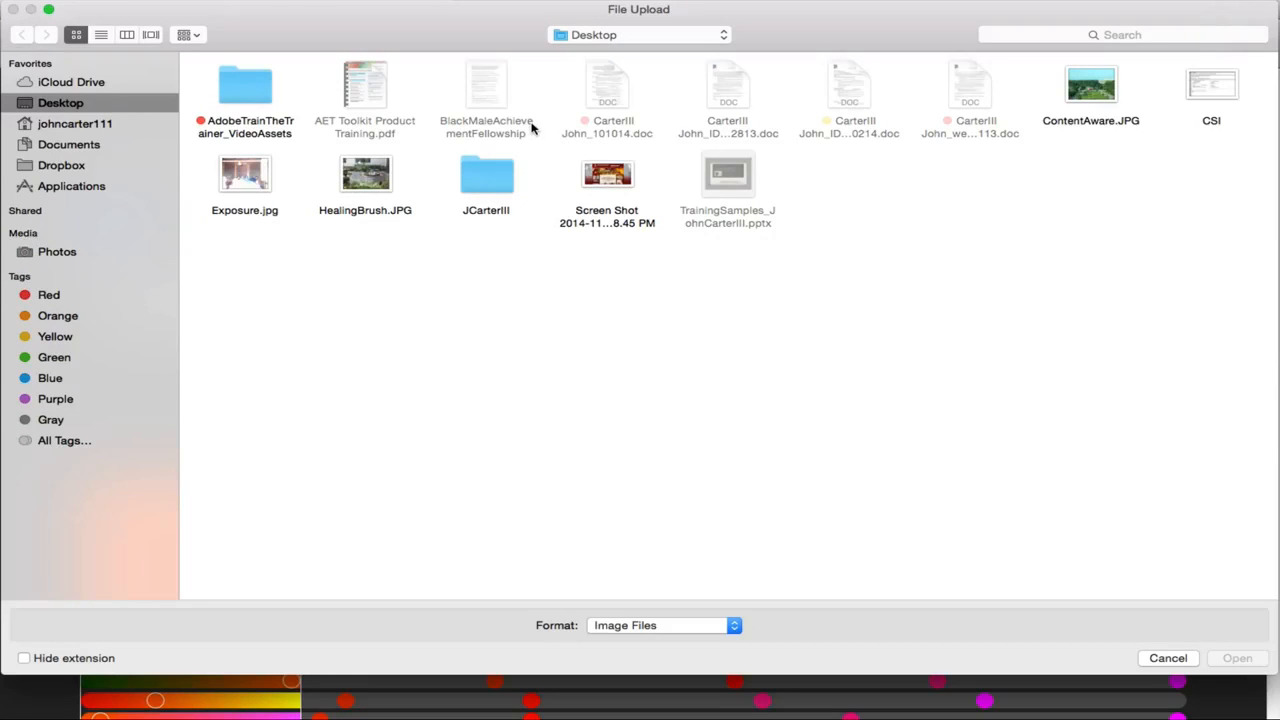
{"action": "left_click", "coordinate": [607, 183]}
{"action": "left_click", "coordinate": [1235, 659]}
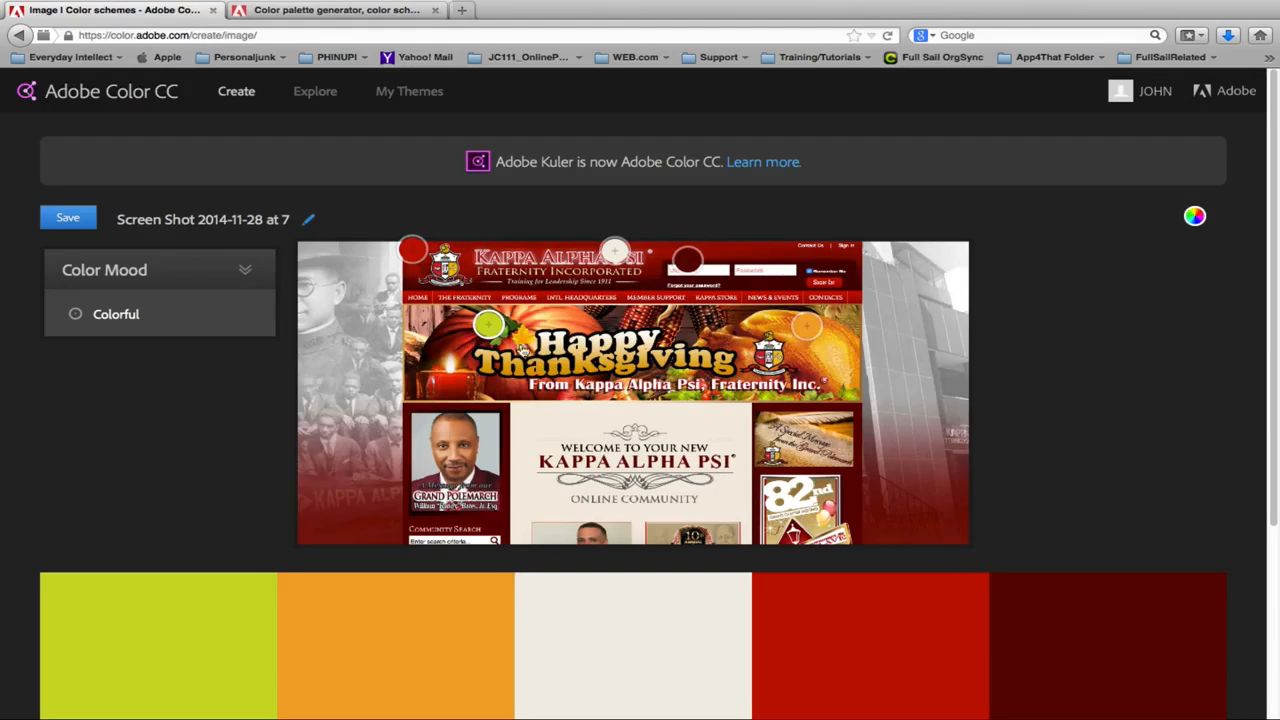
Step: Resample four theme colors on the image: cream from the welcome area, darker red from the header, light gray beside the logo, and tan from the parchment picture
{"action": "left_click_drag", "start_coordinate": [498, 336], "coordinate": [556, 510]}
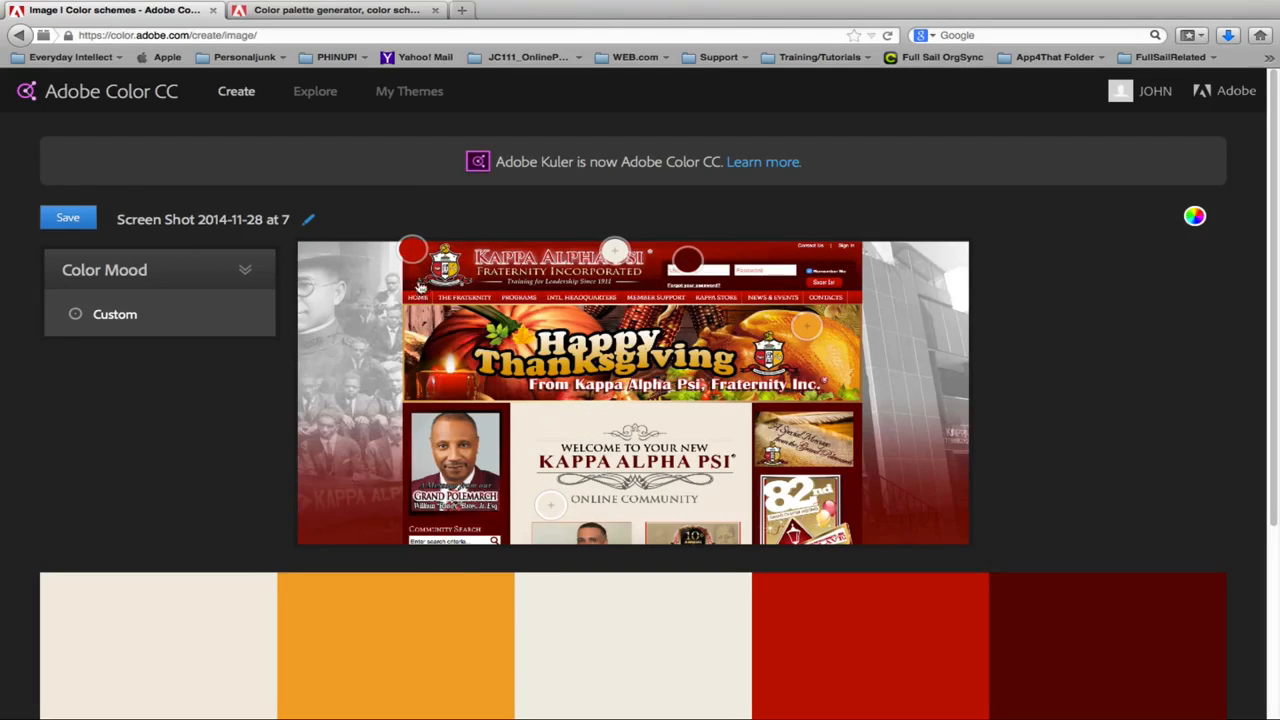
{"action": "mouse_move", "coordinate": [420, 247]}
{"action": "left_mouse_down"}
{"action": "mouse_move", "coordinate": [406, 280]}
{"action": "mouse_move", "coordinate": [443, 283]}
{"action": "mouse_move", "coordinate": [419, 272]}
{"action": "left_mouse_up"}
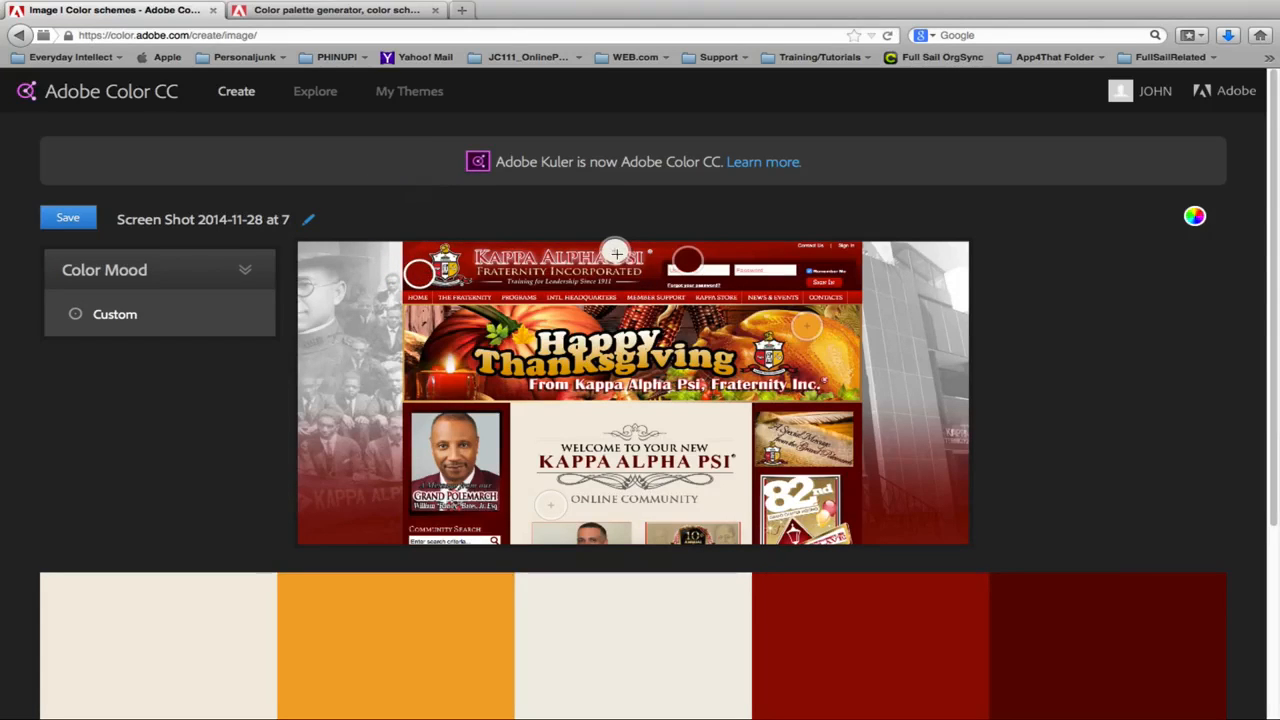
{"action": "left_click_drag", "start_coordinate": [615, 250], "coordinate": [391, 270]}
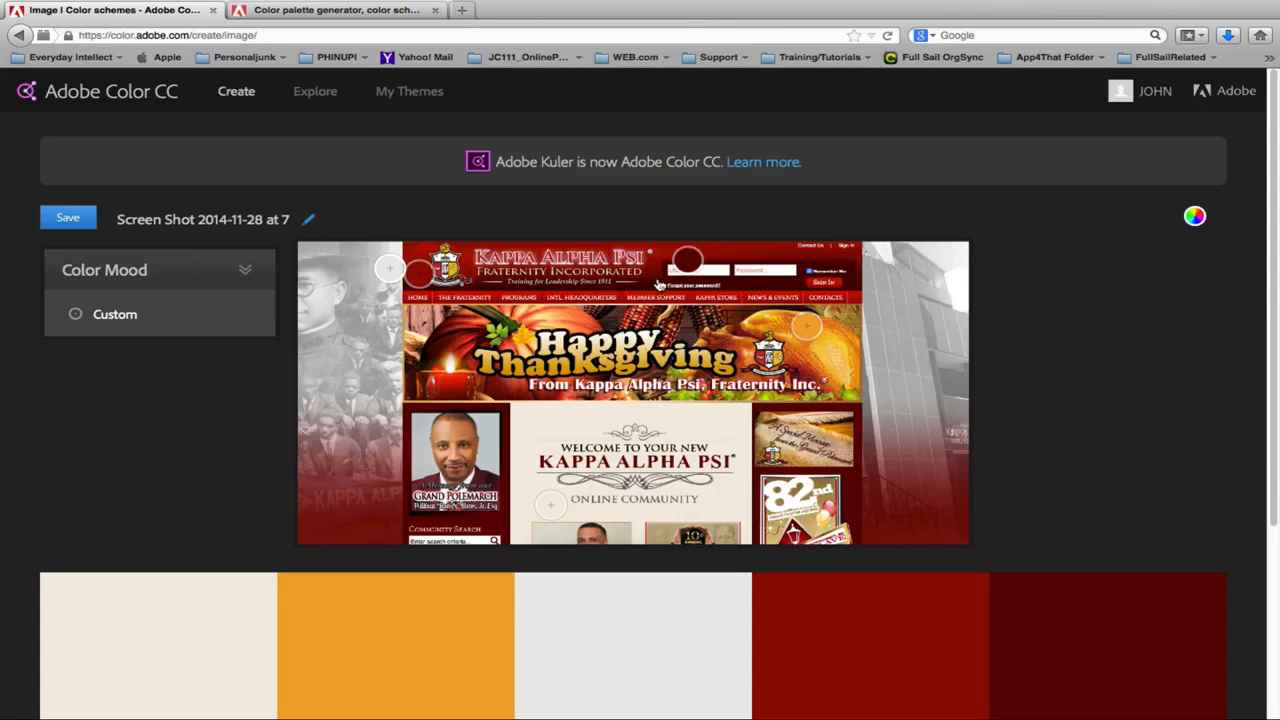
{"action": "left_click_drag", "start_coordinate": [805, 322], "coordinate": [796, 426]}
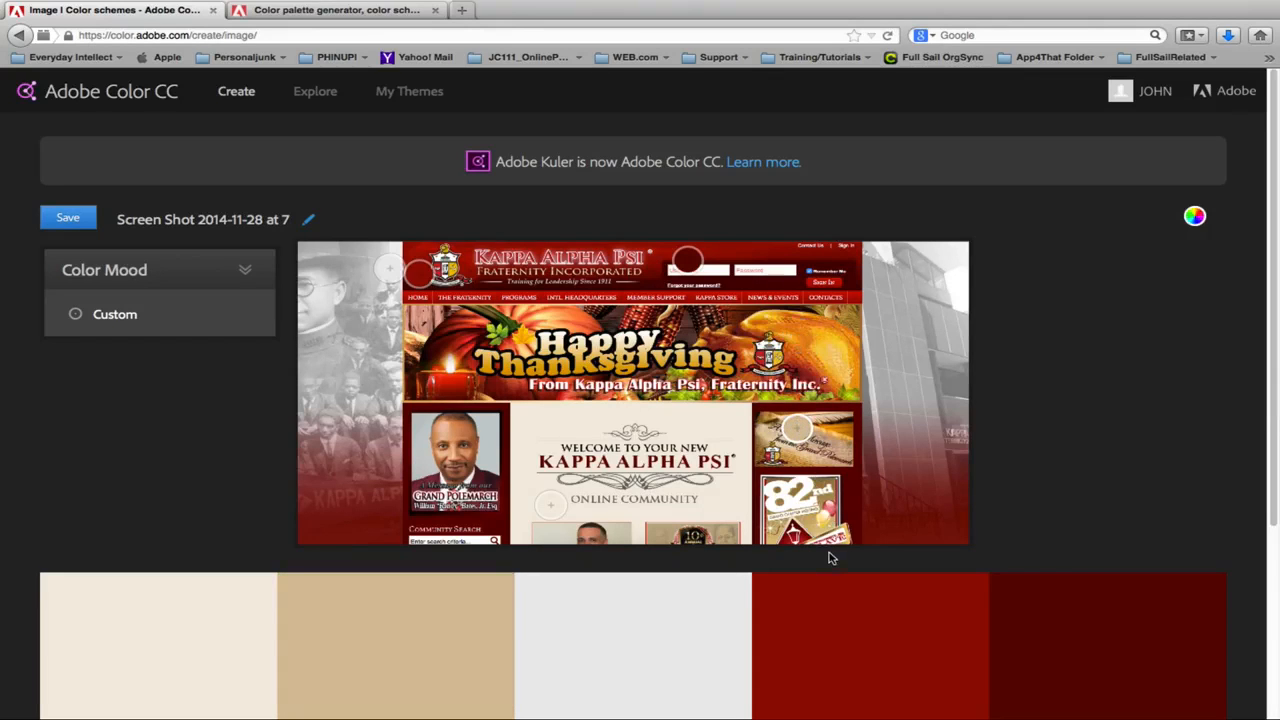
Step: Try to replace the image theme's default screenshot name with a short test title
{"action": "left_click", "coordinate": [149, 219]}
{"action": "left_click_drag", "start_coordinate": [118, 219], "coordinate": [275, 212]}
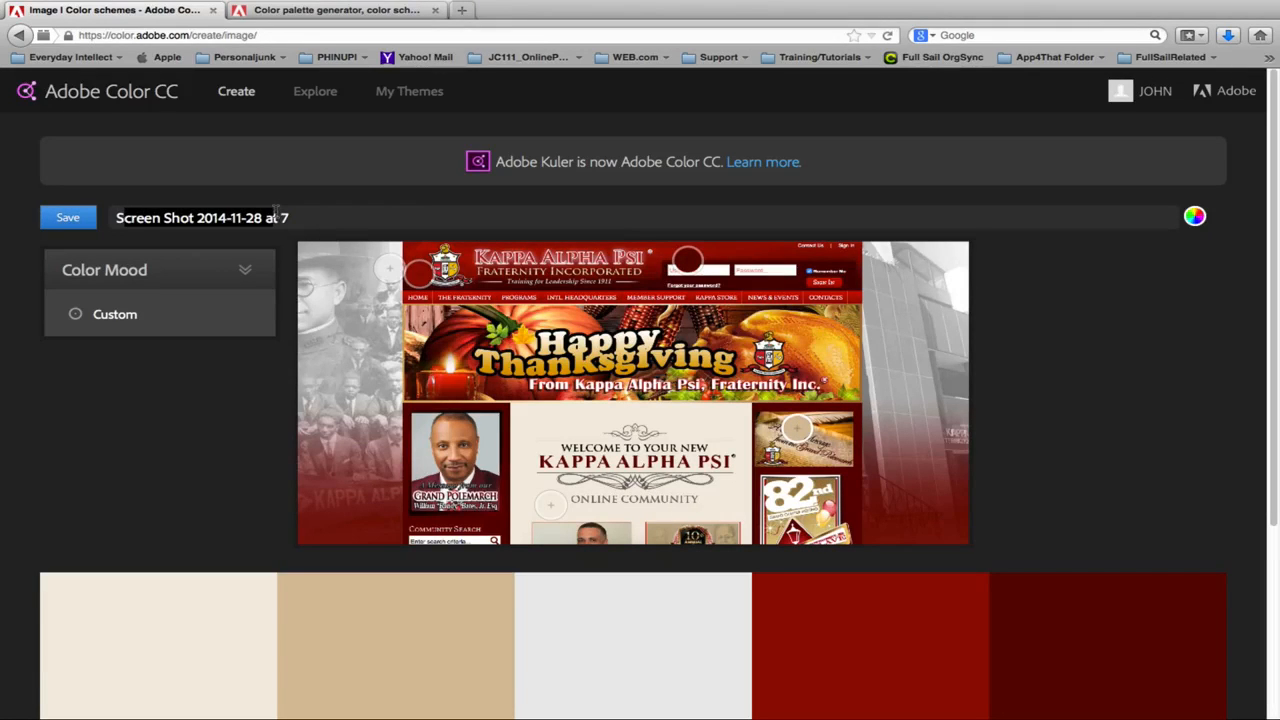
{"action": "type", "text": "S"}
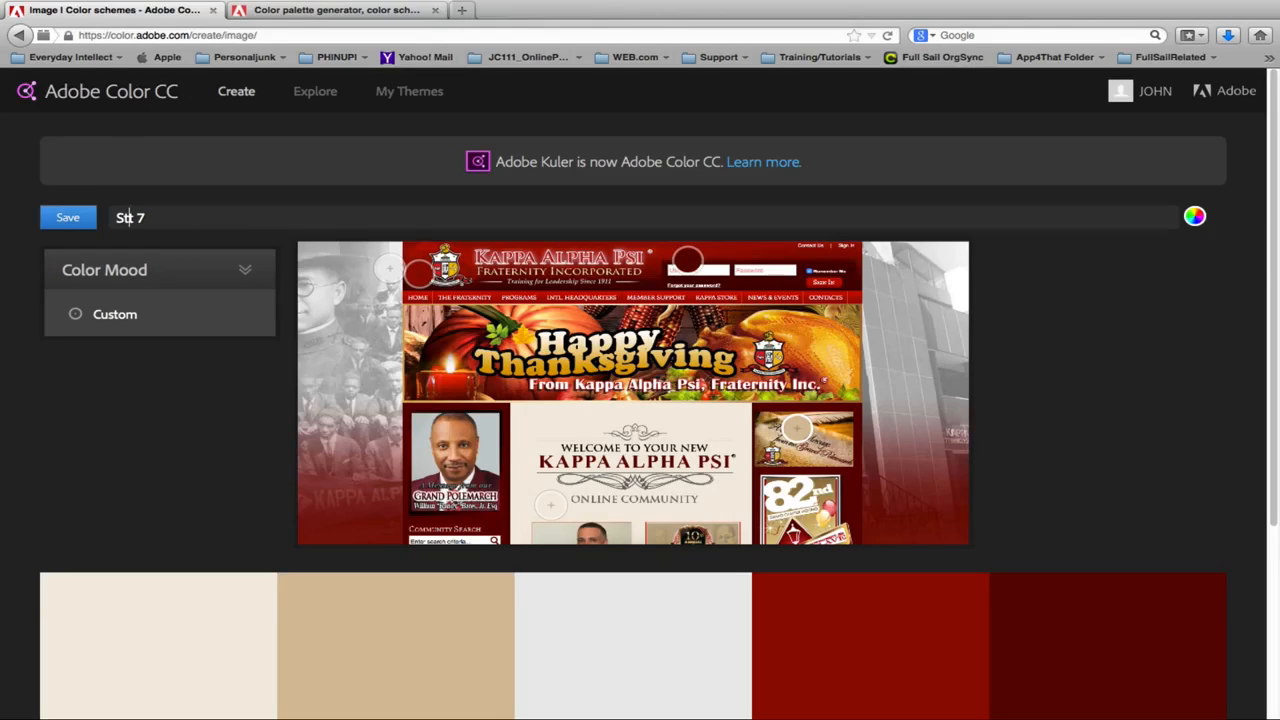
{"action": "key", "text": "BackSpace"}
{"action": "type", "text": "tes"}
Step: Return to the random themes in the Explore gallery and open the red theme 000 for editing
{"action": "left_click", "coordinate": [328, 95]}
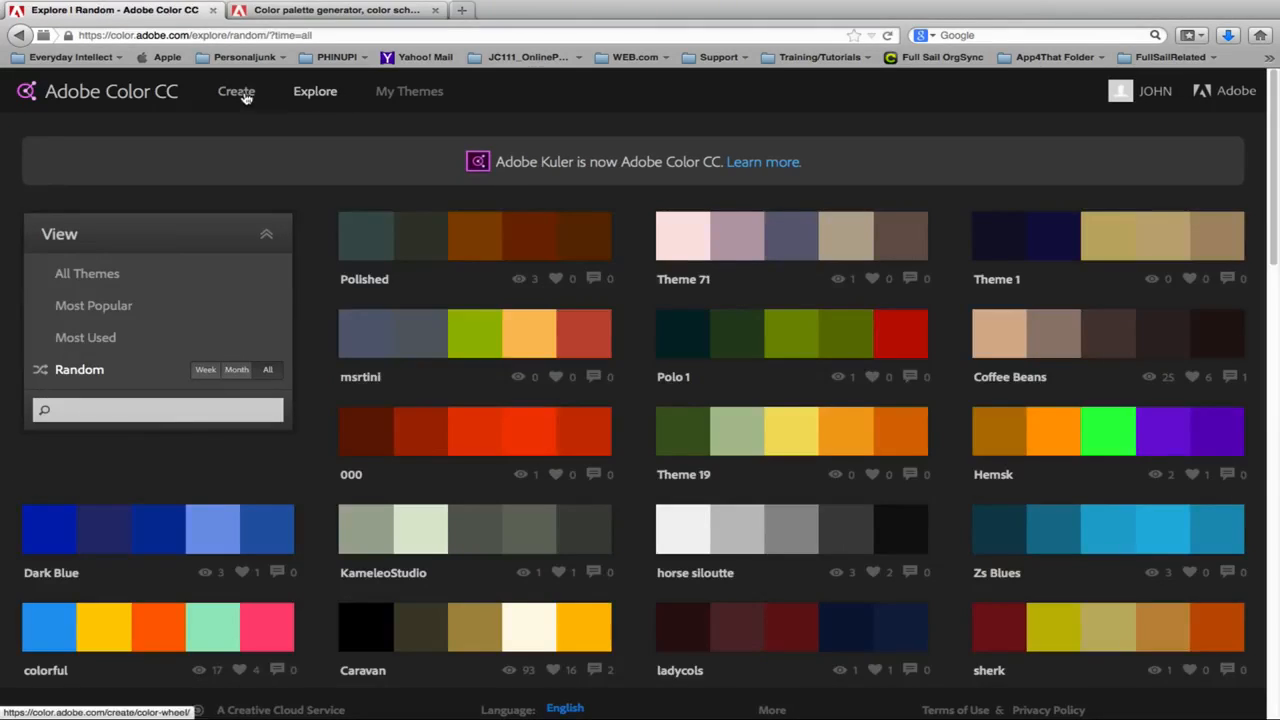
{"action": "left_click", "coordinate": [246, 95]}
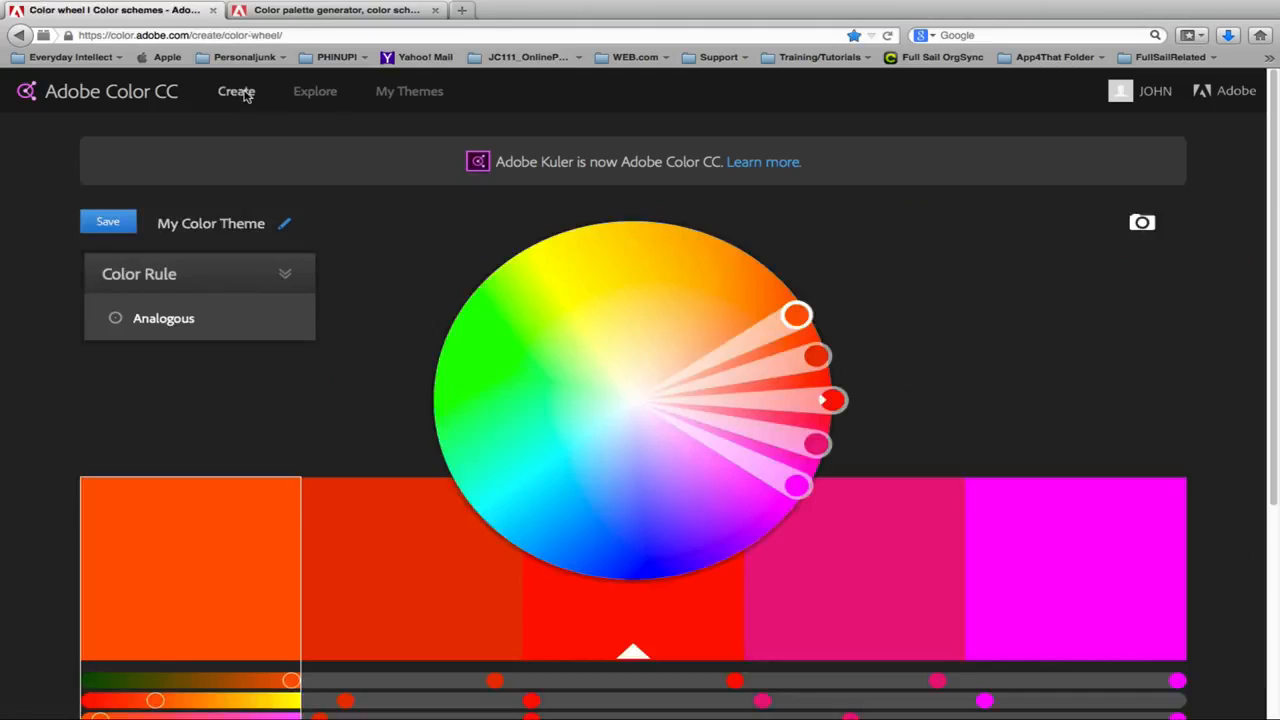
{"action": "mouse_move", "coordinate": [275, 300]}
{"action": "left_click", "coordinate": [304, 95]}
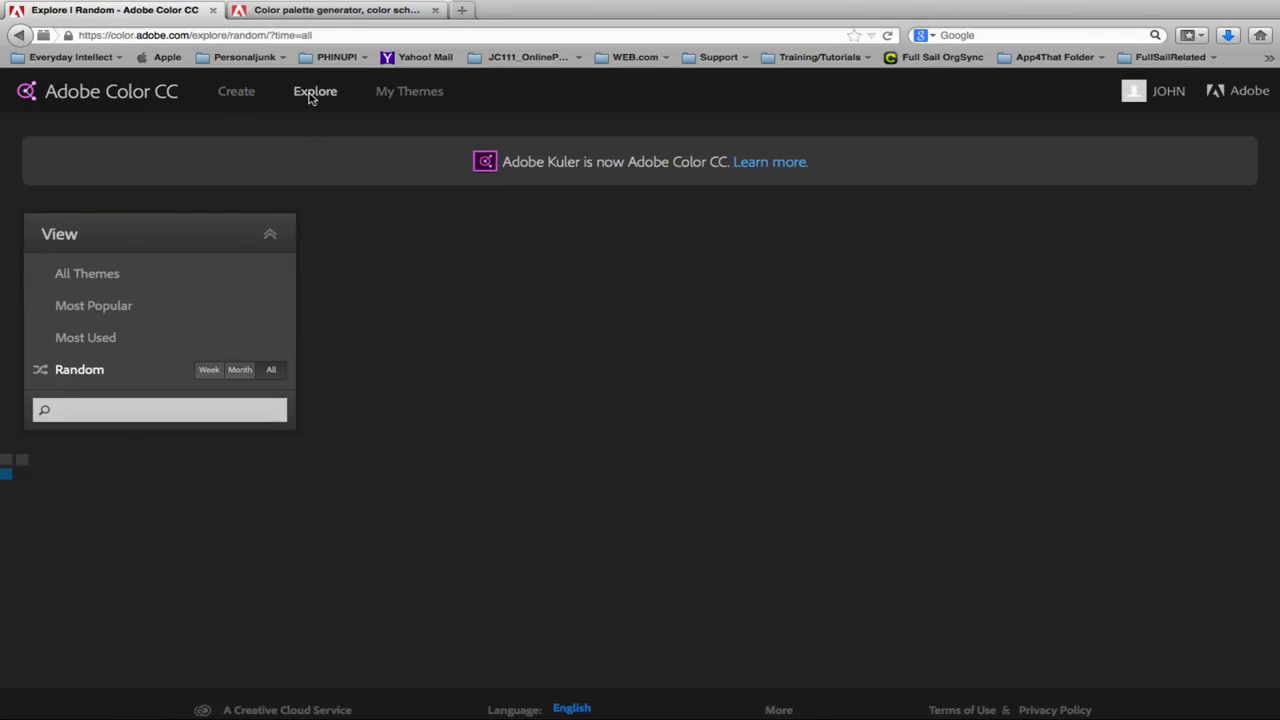
{"action": "mouse_move", "coordinate": [445, 448]}
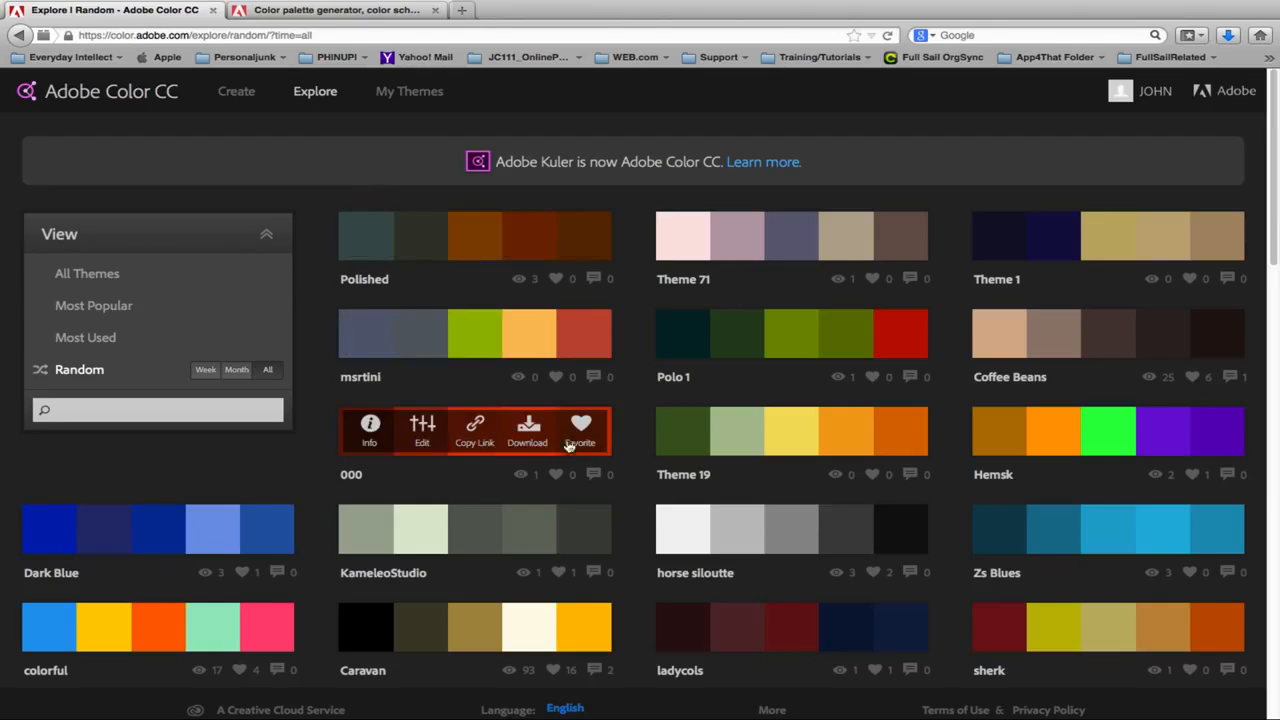
{"action": "left_click", "coordinate": [423, 432]}
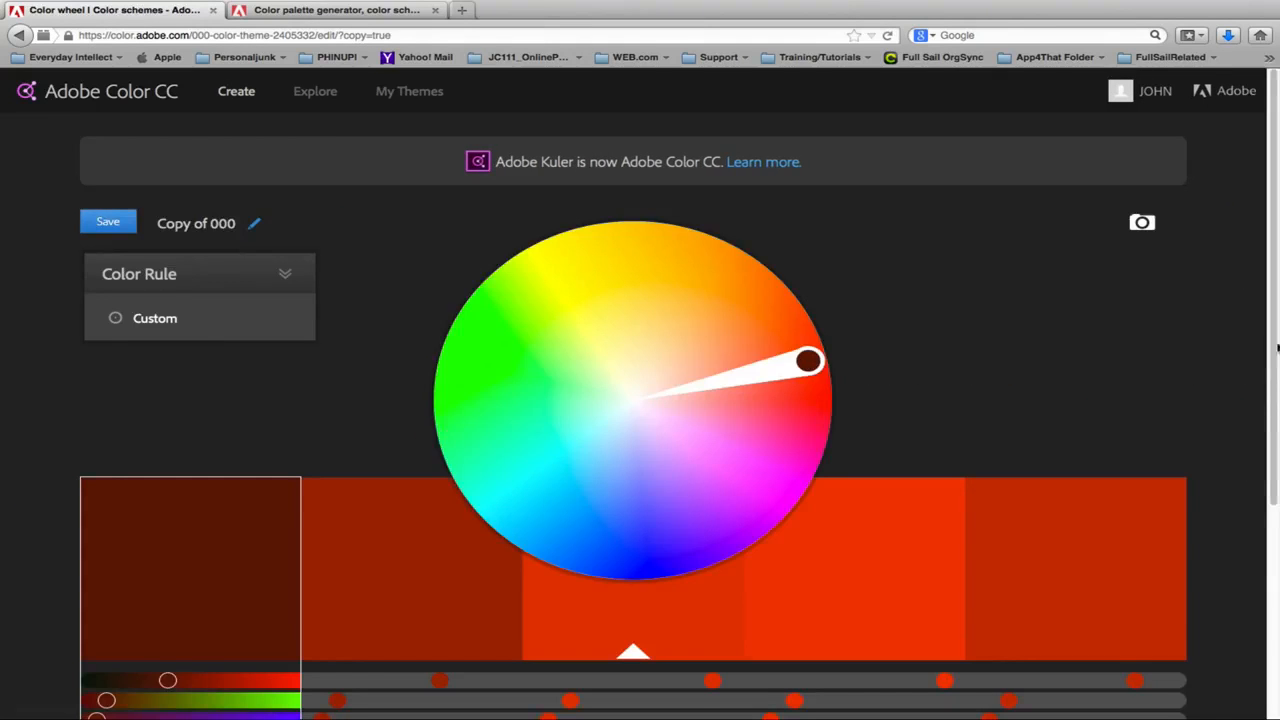
Step: Try the Analogous, Monochromatic, Triad, Complementary, Compound, Shades and Custom color rules on Copy of 000, and settle on Analogous
{"action": "scroll", "coordinate": [1174, 309], "scroll_direction": "down", "scroll_amount": 1}
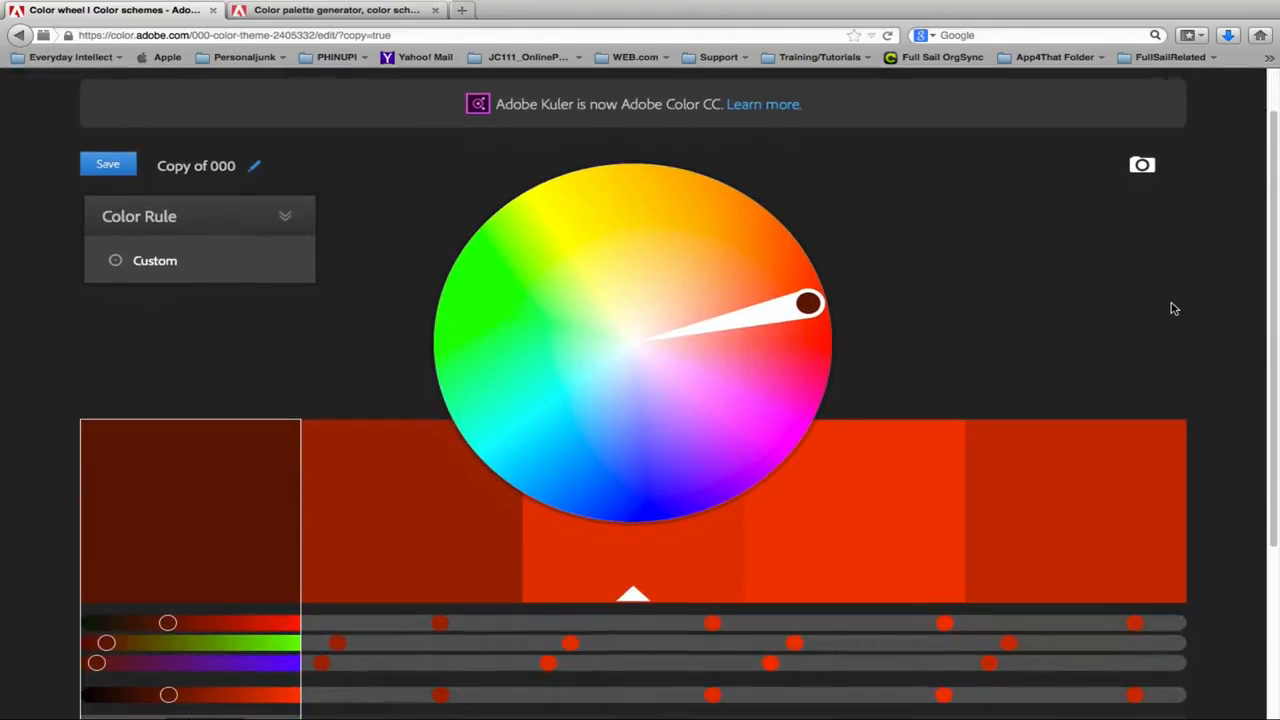
{"action": "left_click", "coordinate": [282, 218]}
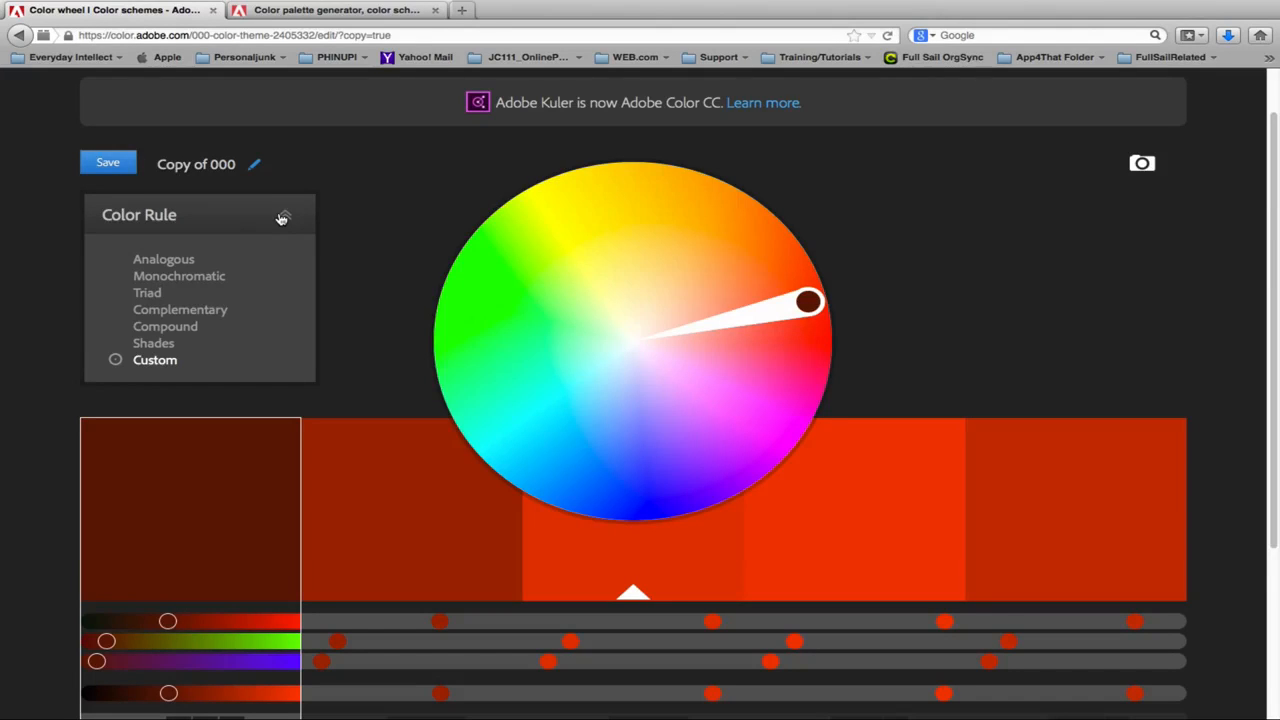
{"action": "left_click", "coordinate": [167, 266]}
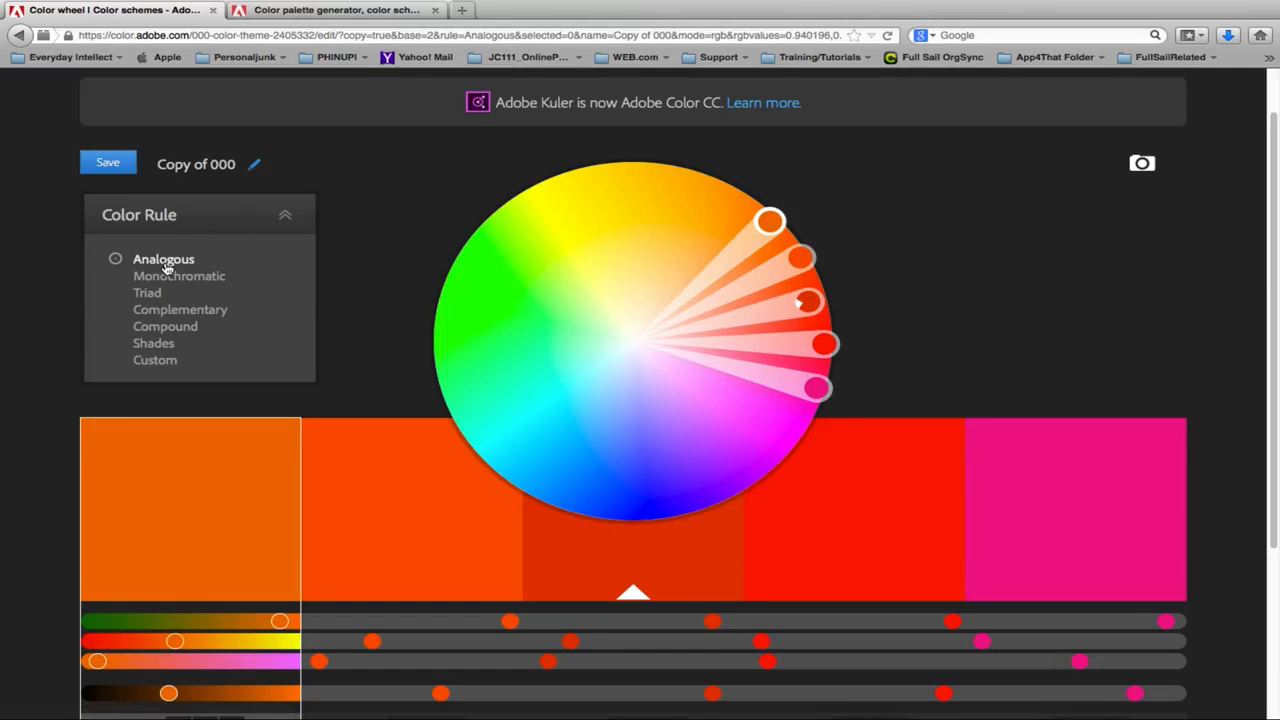
{"action": "left_click", "coordinate": [164, 279]}
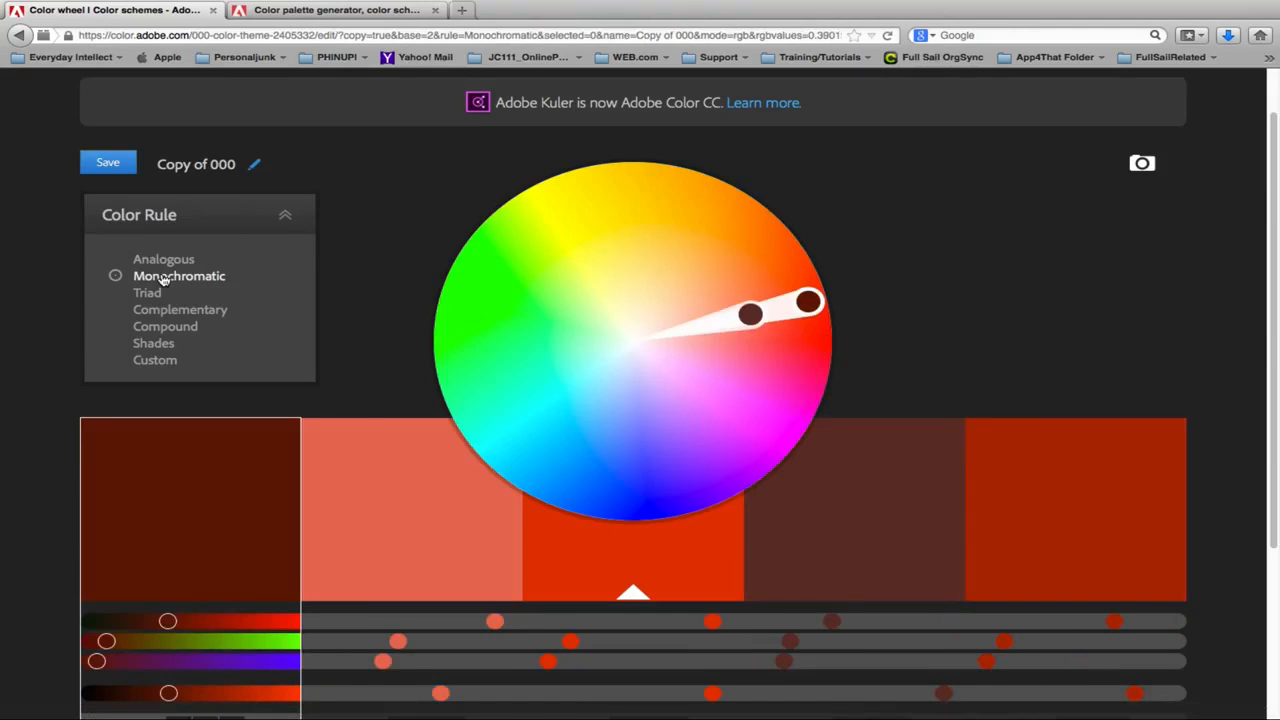
{"action": "left_click", "coordinate": [150, 294]}
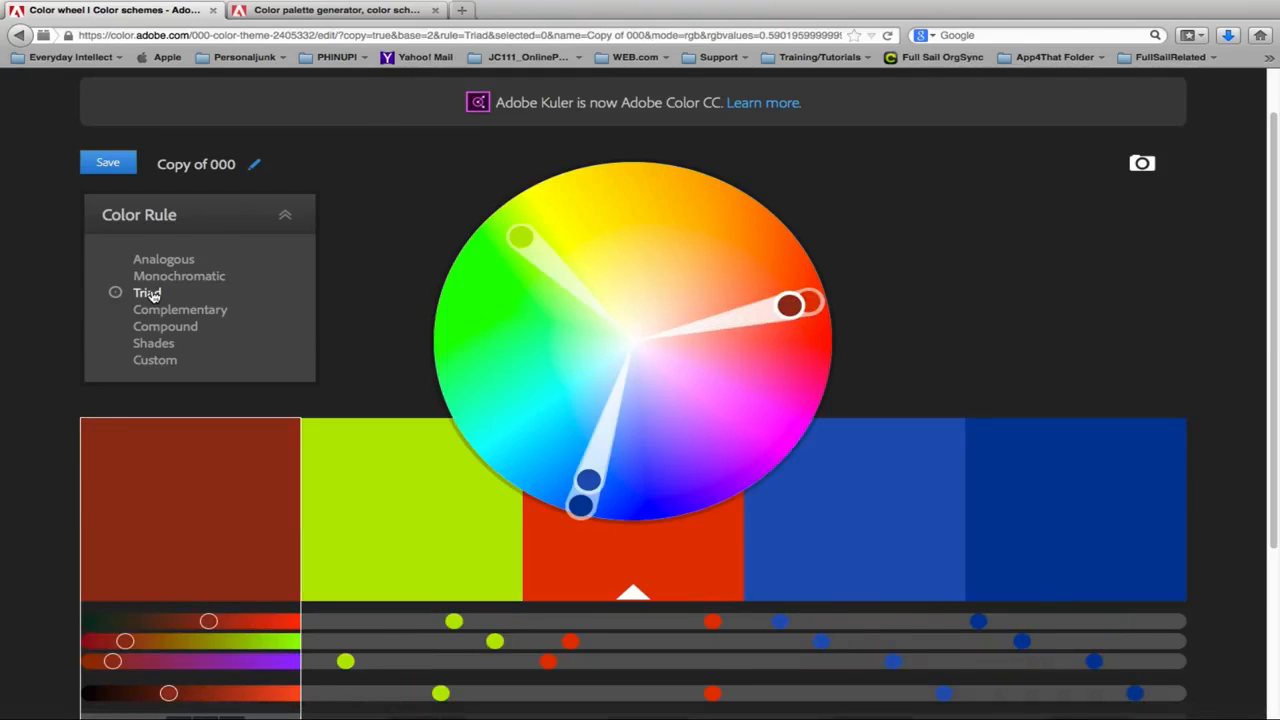
{"action": "left_click", "coordinate": [155, 310]}
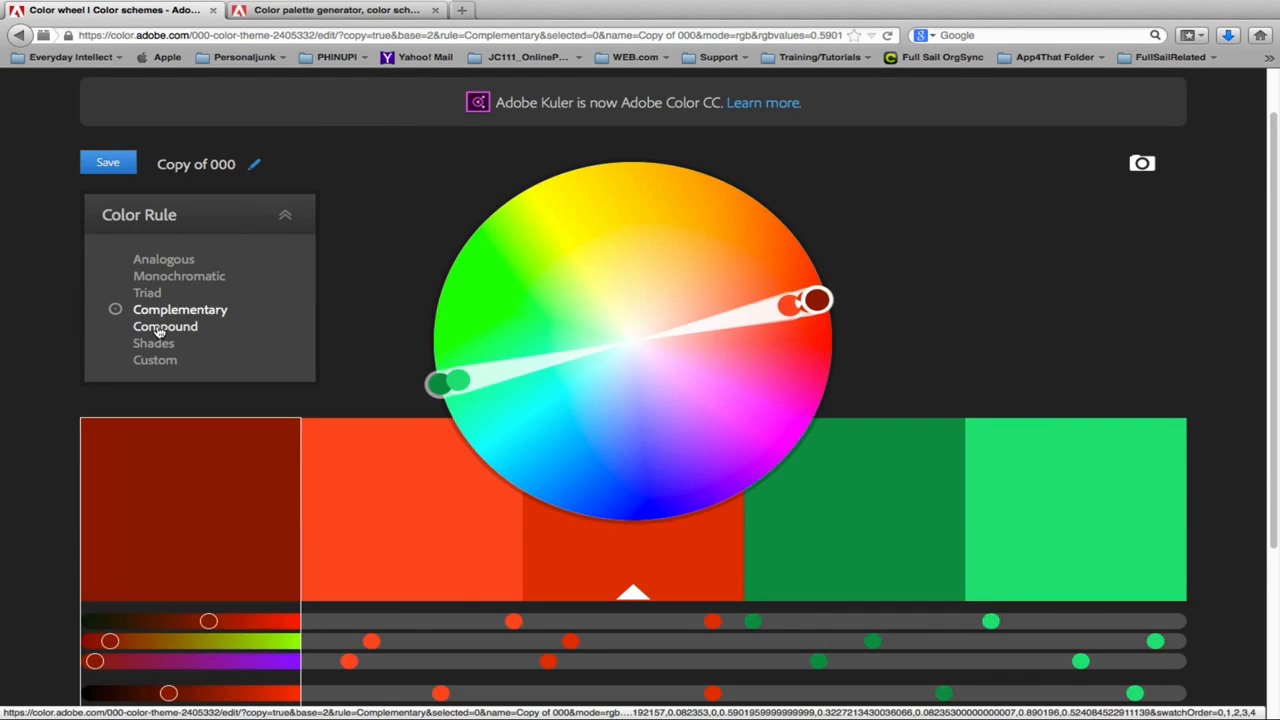
{"action": "left_click", "coordinate": [160, 329]}
{"action": "left_click", "coordinate": [156, 345]}
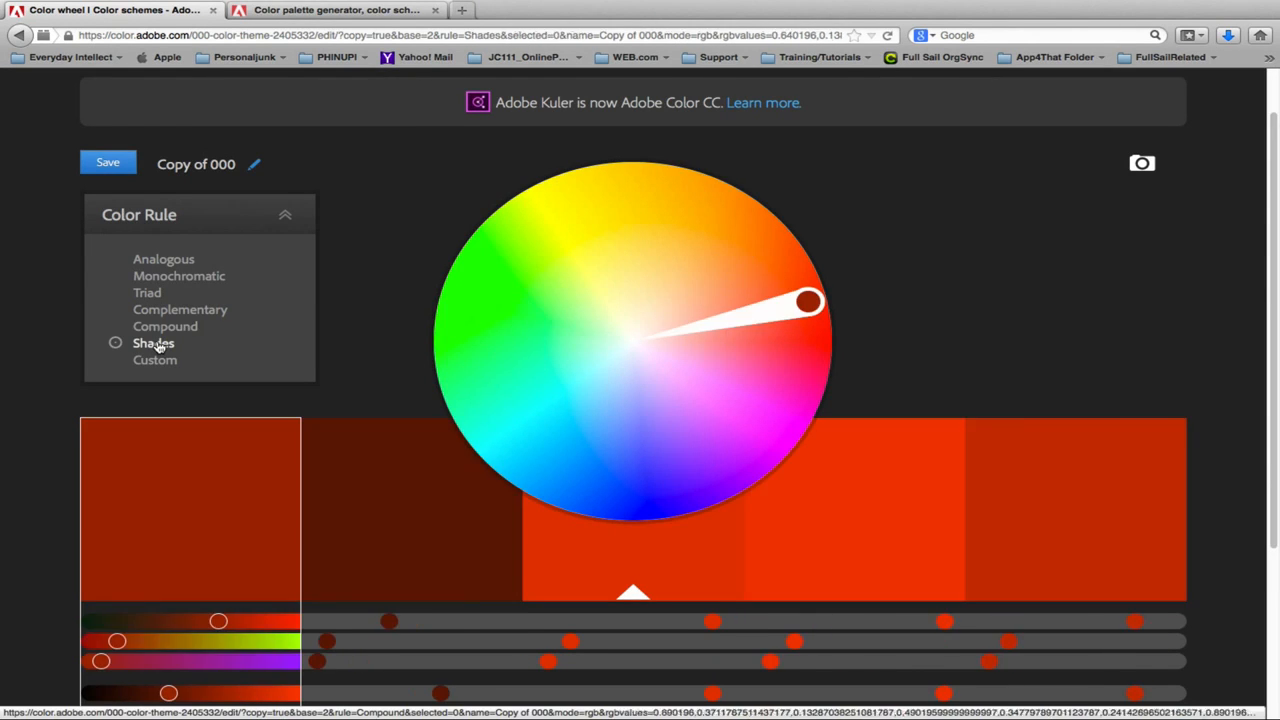
{"action": "left_click", "coordinate": [158, 361]}
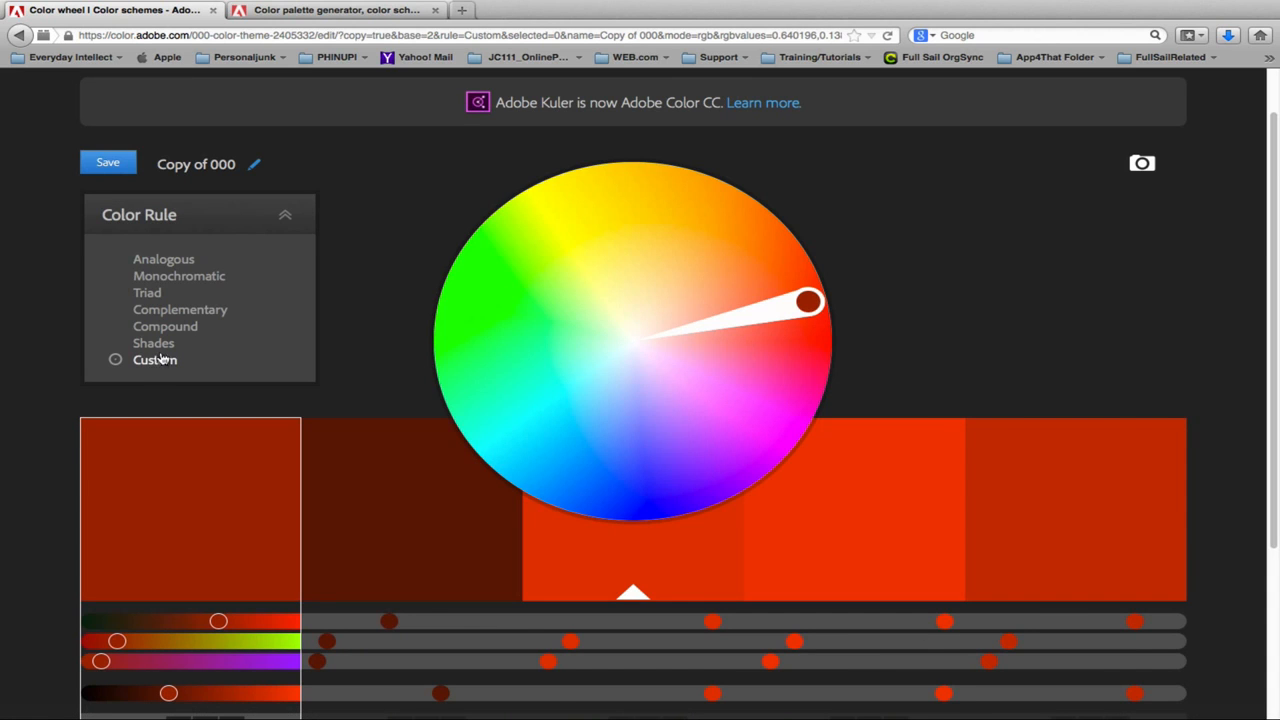
{"action": "left_click", "coordinate": [165, 259]}
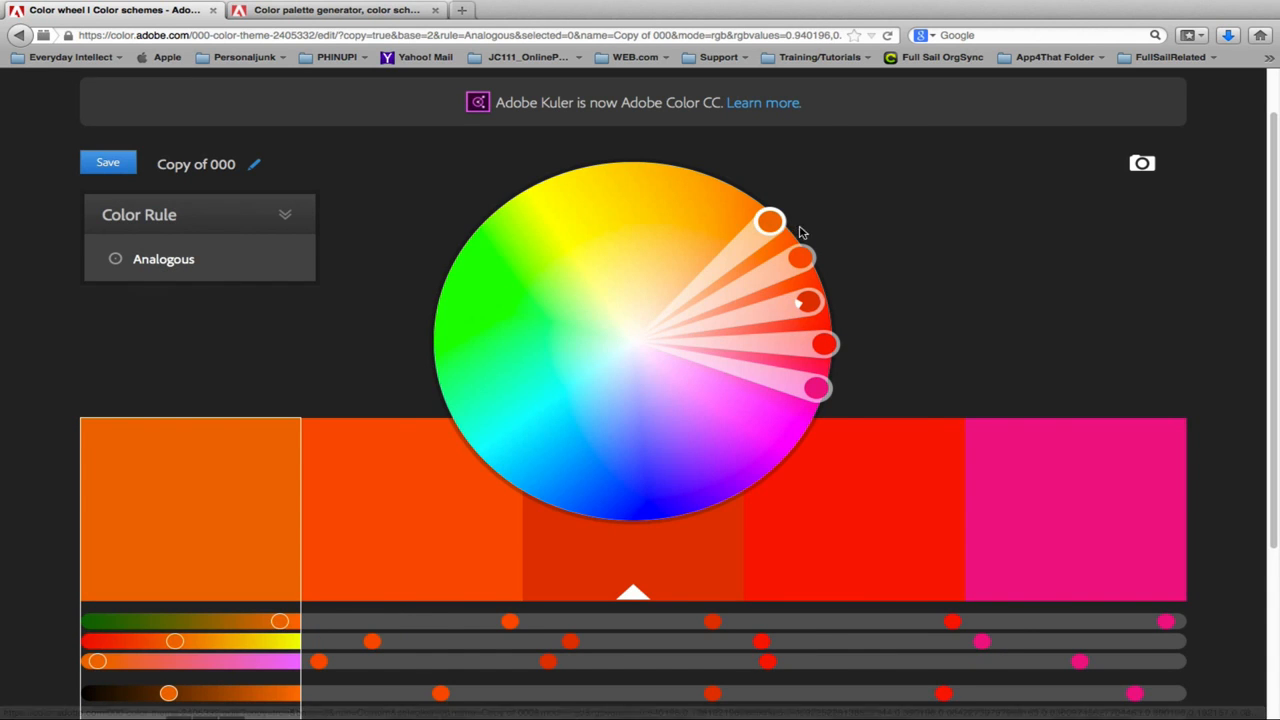
Step: Reposition the wheel markers to make the first swatch yellow (F0D76D), the second orange (FA8825) and the base swatch red (E32B1A)
{"action": "scroll", "coordinate": [838, 223], "scroll_direction": "down", "scroll_amount": 1}
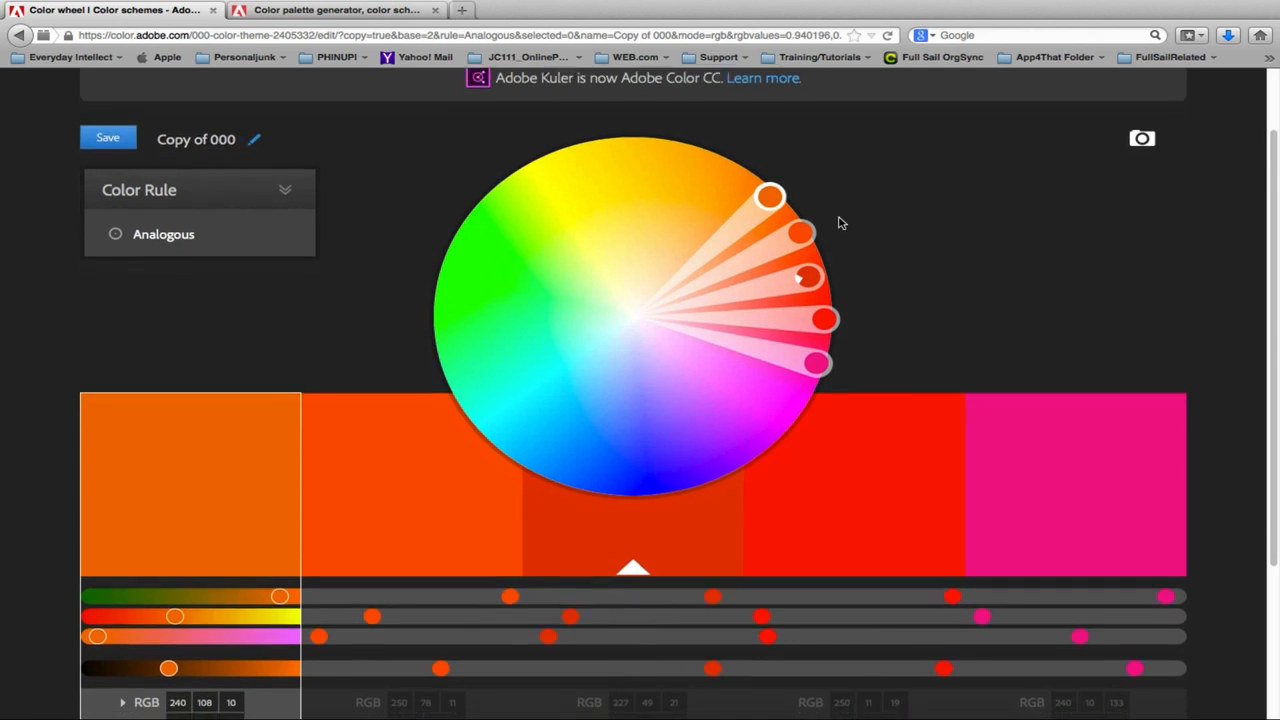
{"action": "scroll", "coordinate": [840, 223], "scroll_direction": "down", "scroll_amount": 3}
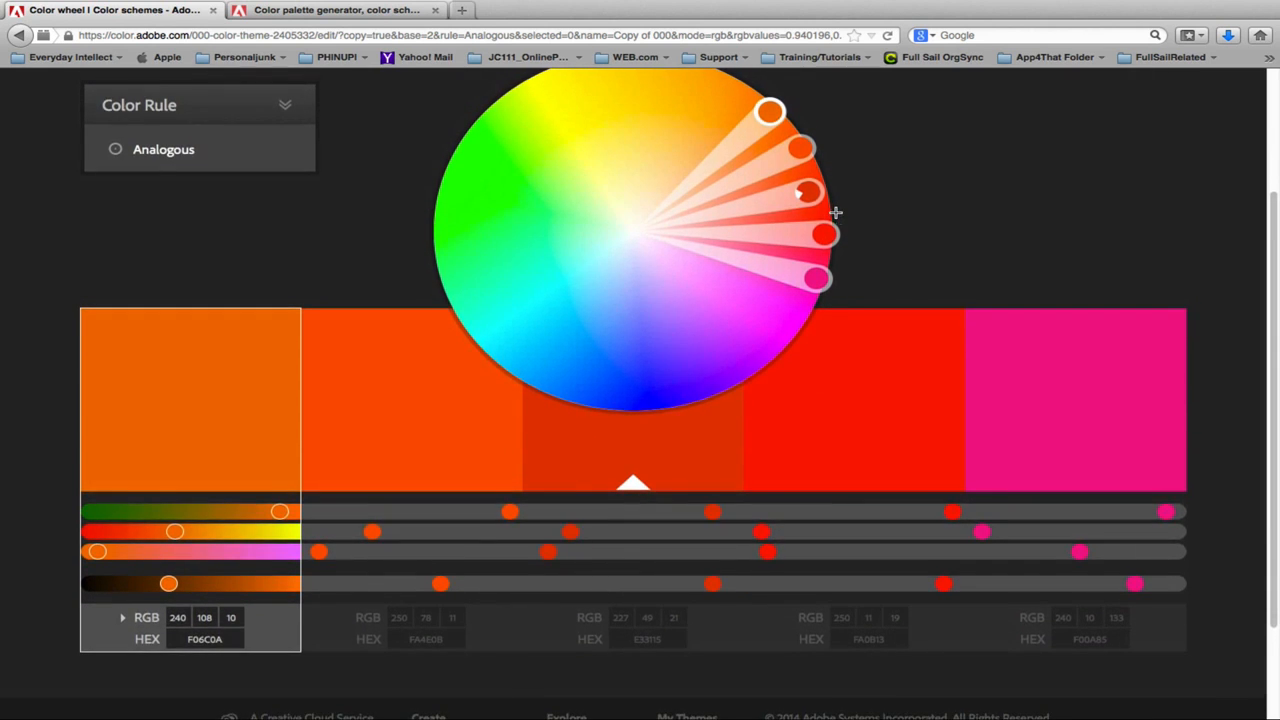
{"action": "scroll", "coordinate": [836, 213], "scroll_direction": "up", "scroll_amount": 1}
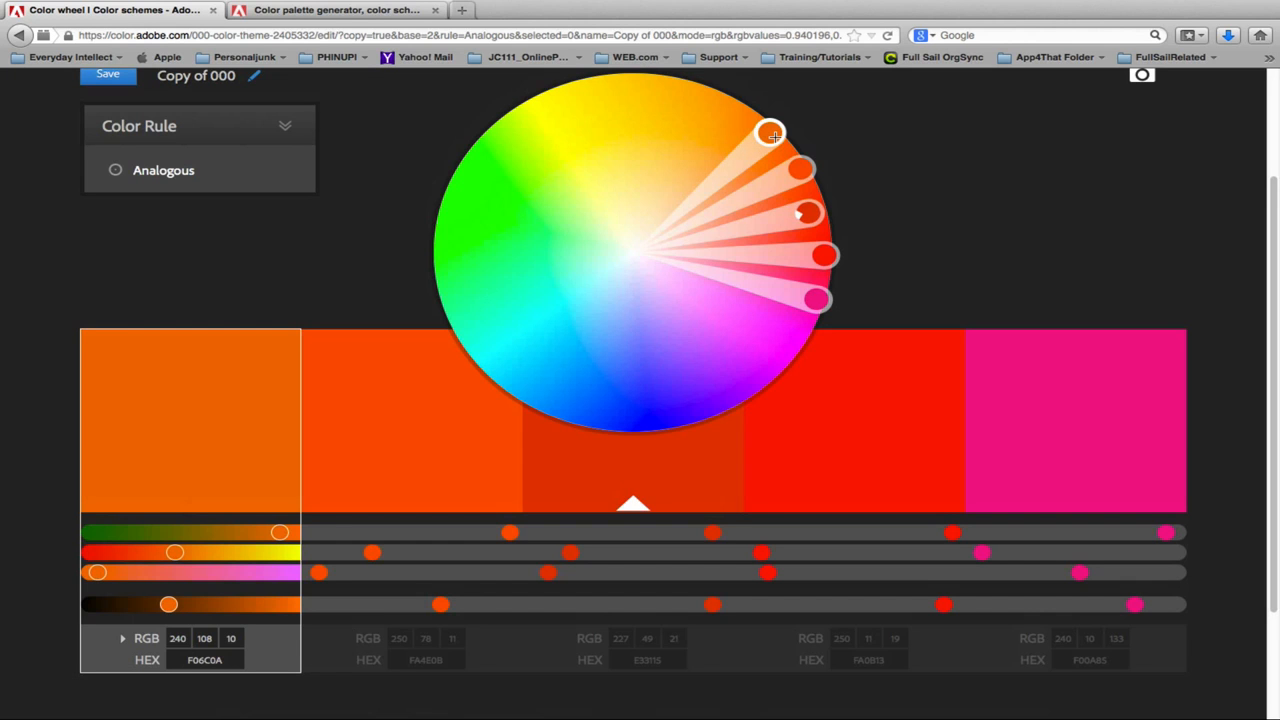
{"action": "left_click_drag", "start_coordinate": [773, 136], "coordinate": [630, 159]}
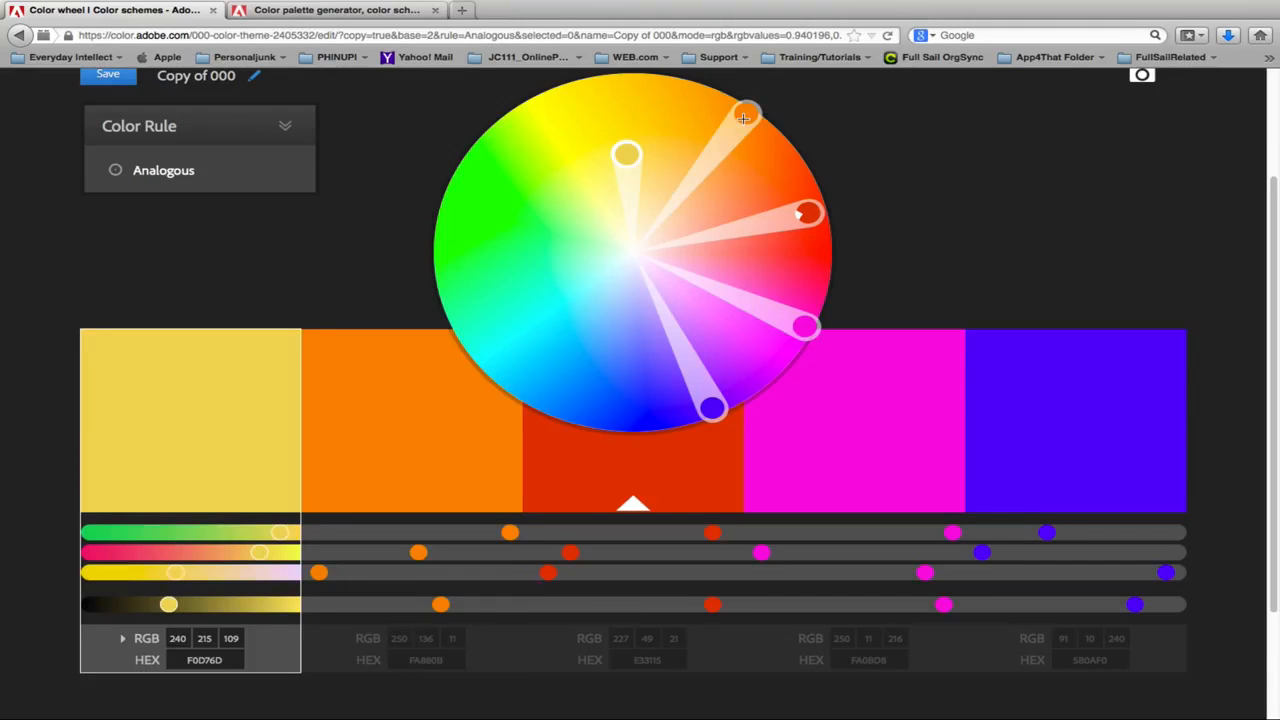
{"action": "left_click_drag", "start_coordinate": [743, 118], "coordinate": [744, 142]}
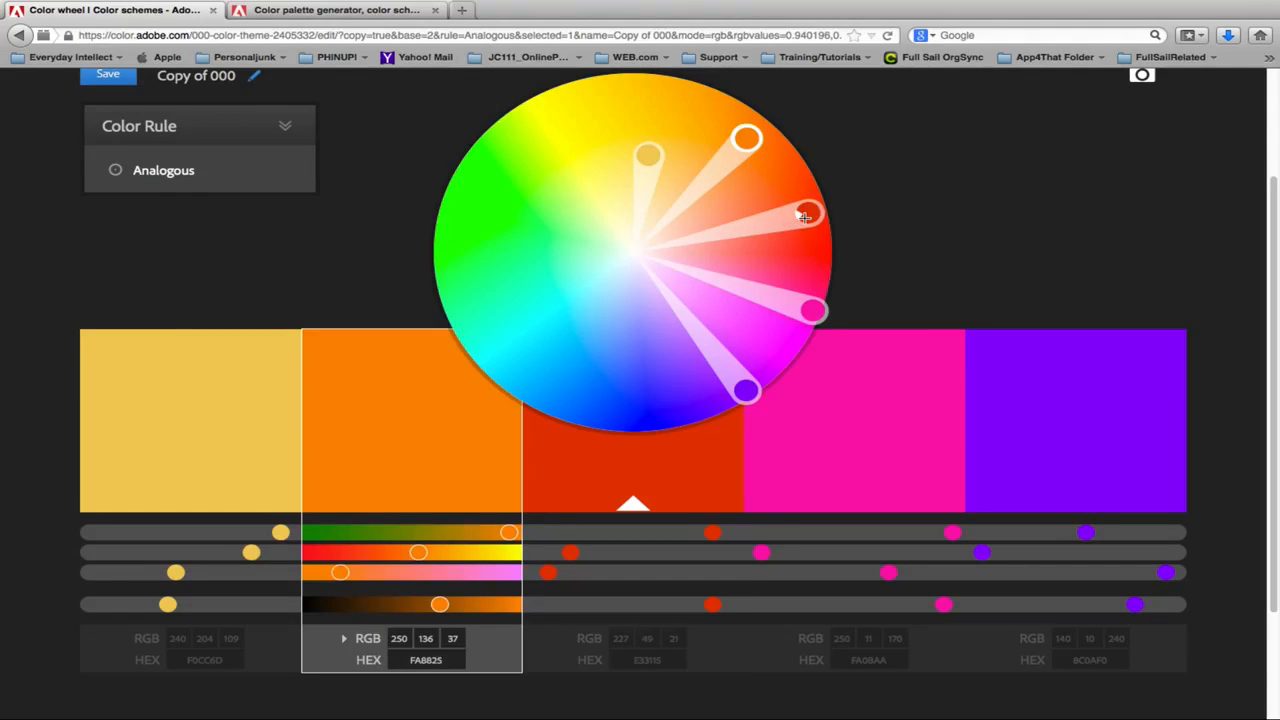
{"action": "mouse_move", "coordinate": [805, 216]}
{"action": "left_mouse_down"}
{"action": "mouse_move", "coordinate": [772, 233]}
{"action": "mouse_move", "coordinate": [807, 235]}
{"action": "left_mouse_up"}
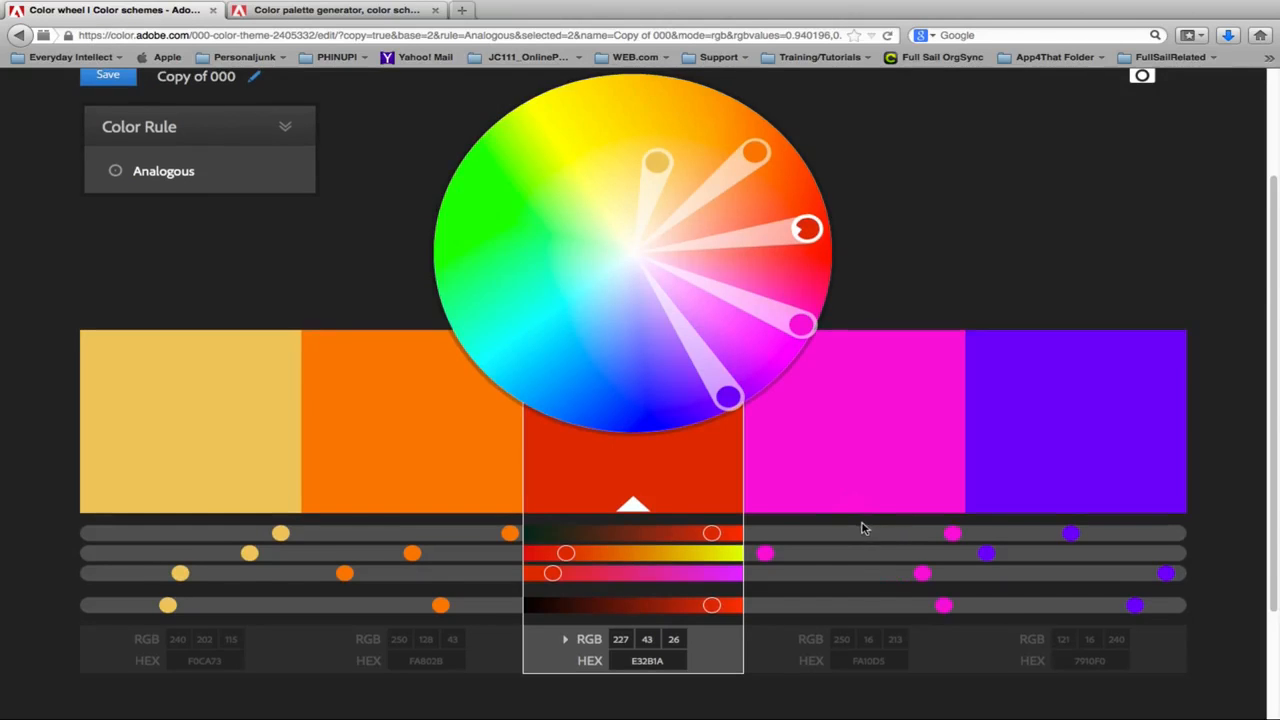
Step: Set the magenta fourth swatch's red value to 161 and check its RGB and HEX codes
{"action": "left_click", "coordinate": [948, 533]}
{"action": "left_click_drag", "start_coordinate": [945, 534], "coordinate": [878, 531]}
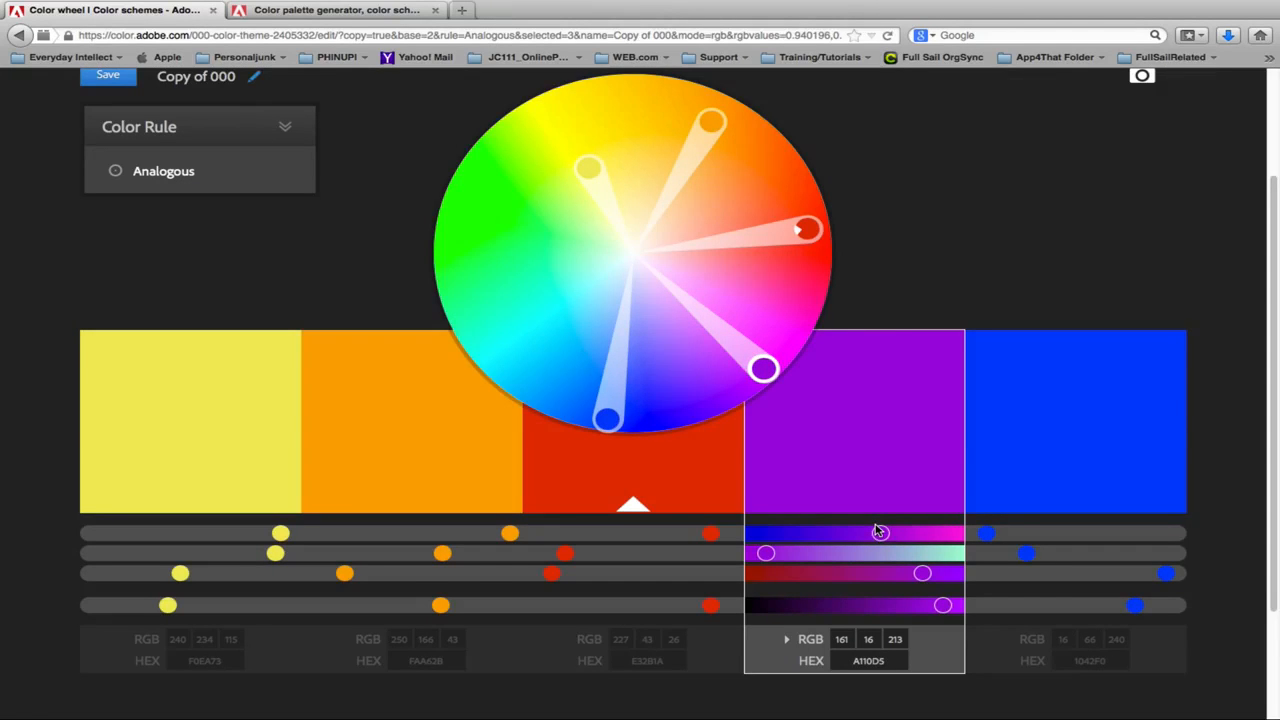
{"action": "scroll", "coordinate": [920, 500], "scroll_direction": "down", "scroll_amount": 2}
{"action": "scroll", "coordinate": [920, 498], "scroll_direction": "down", "scroll_amount": 3}
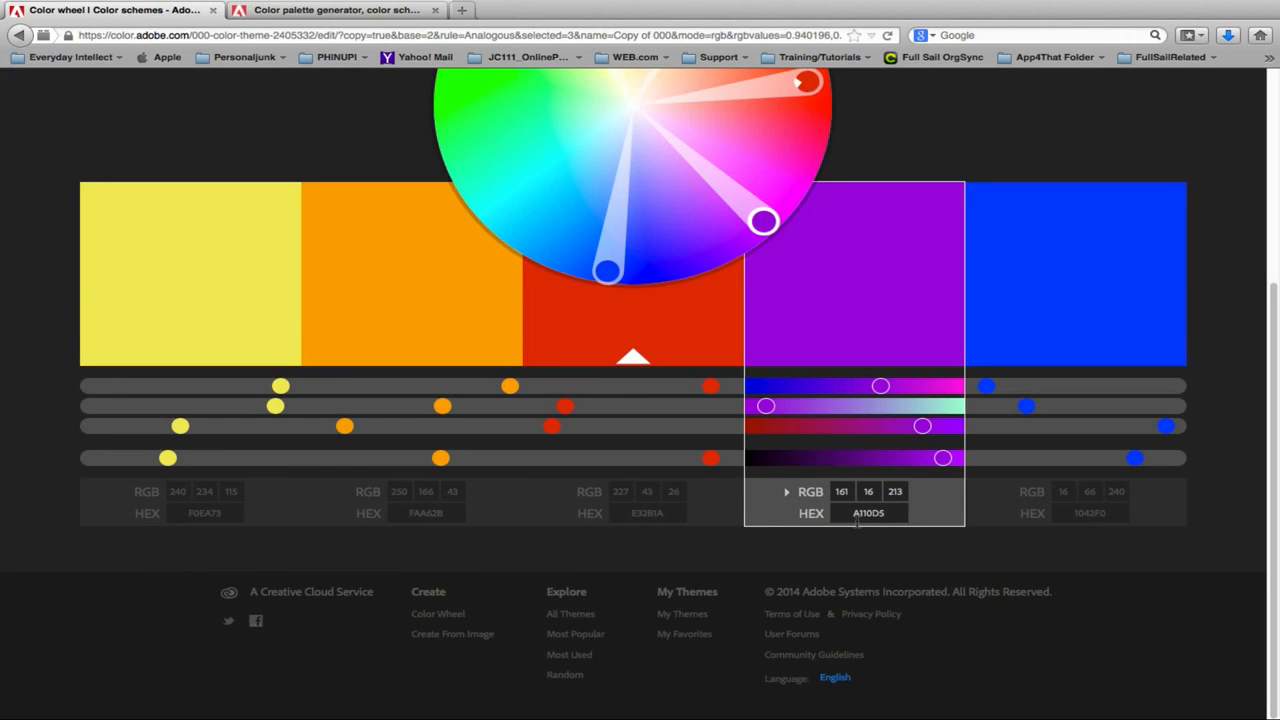
{"action": "scroll", "coordinate": [858, 522], "scroll_direction": "up", "scroll_amount": 3}
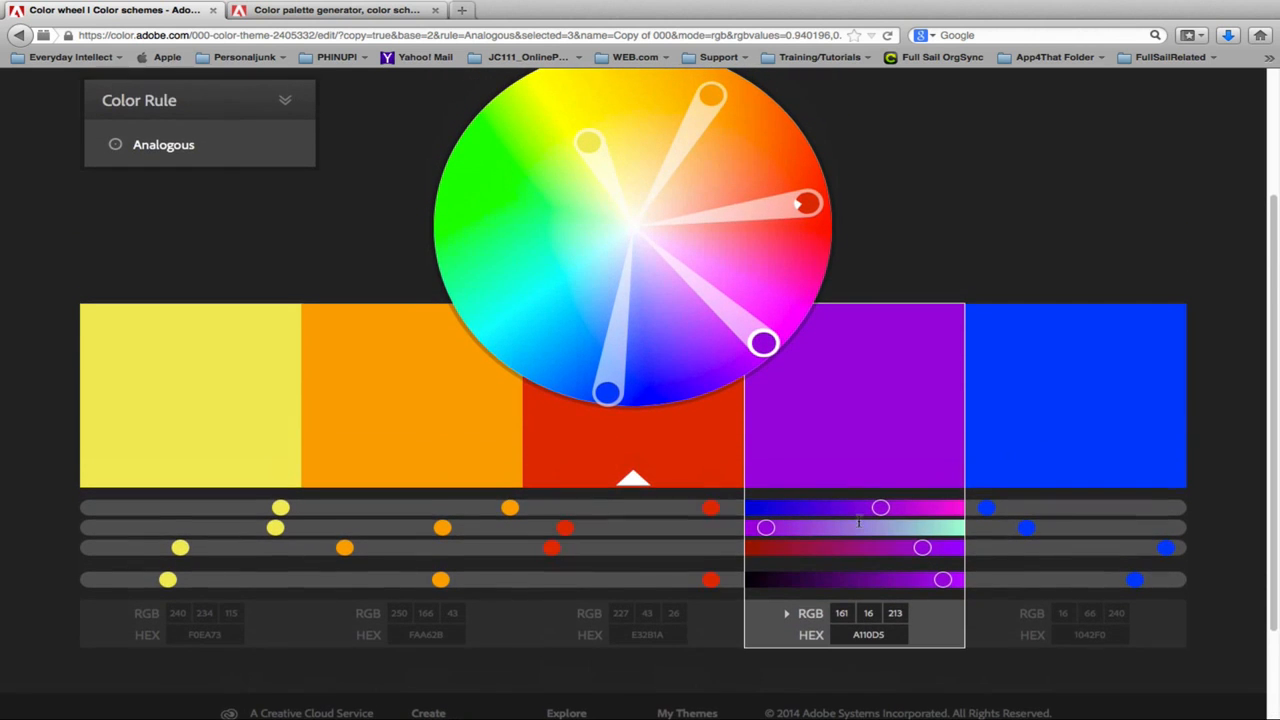
{"action": "scroll", "coordinate": [860, 527], "scroll_direction": "down", "scroll_amount": 3}
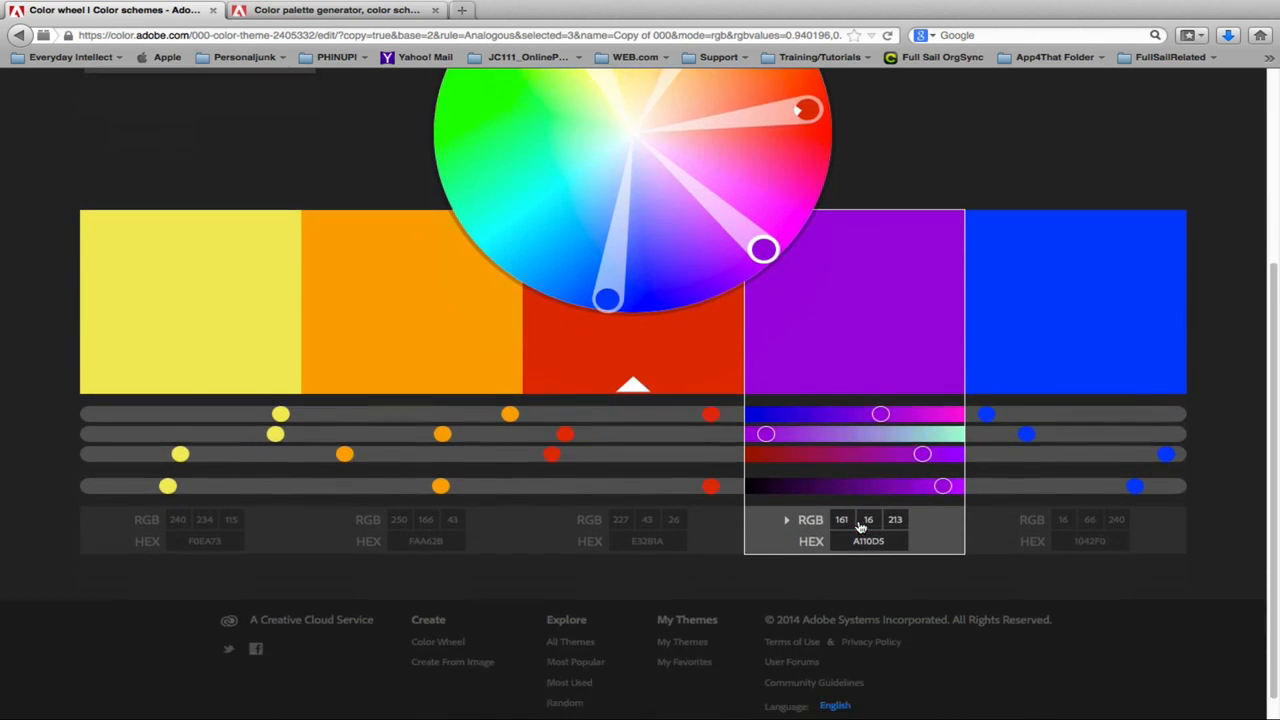
Step: Set the purple fourth swatch as the theme's base color and review the resulting palette and color codes
{"action": "scroll", "coordinate": [859, 523], "scroll_direction": "up", "scroll_amount": 5}
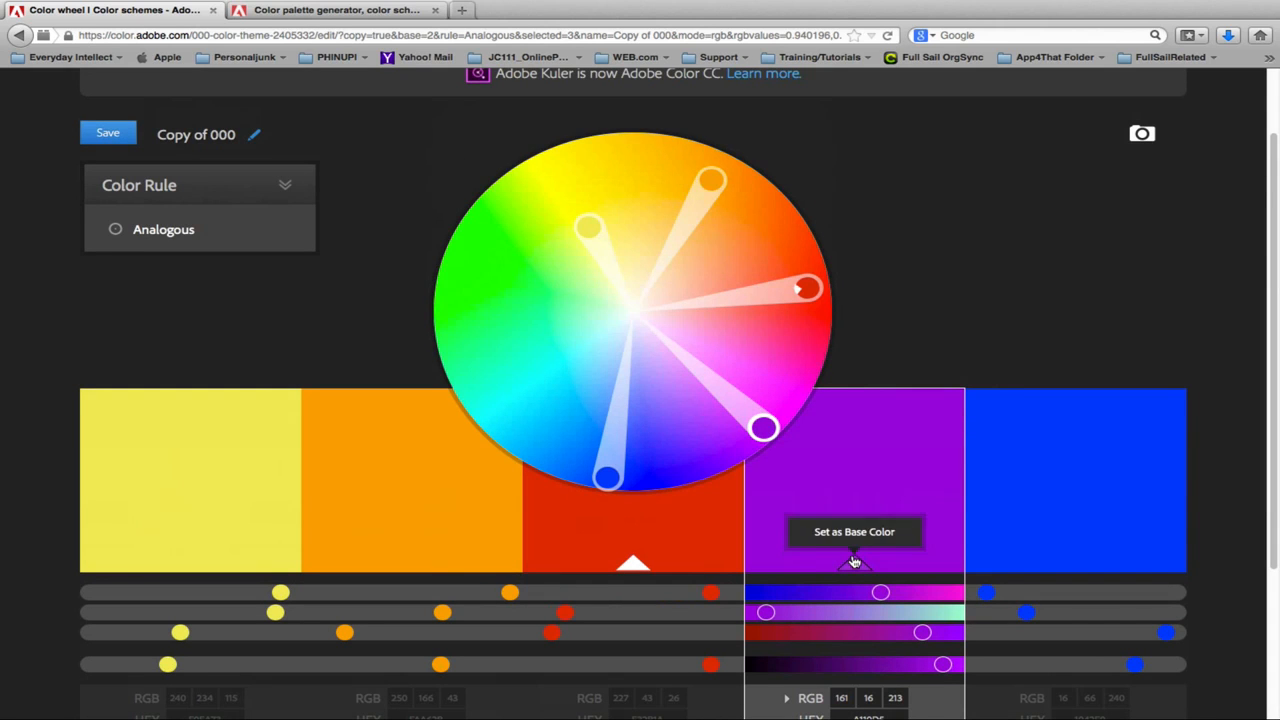
{"action": "left_click", "coordinate": [854, 561]}
{"action": "scroll", "coordinate": [855, 555], "scroll_direction": "down", "scroll_amount": 5}
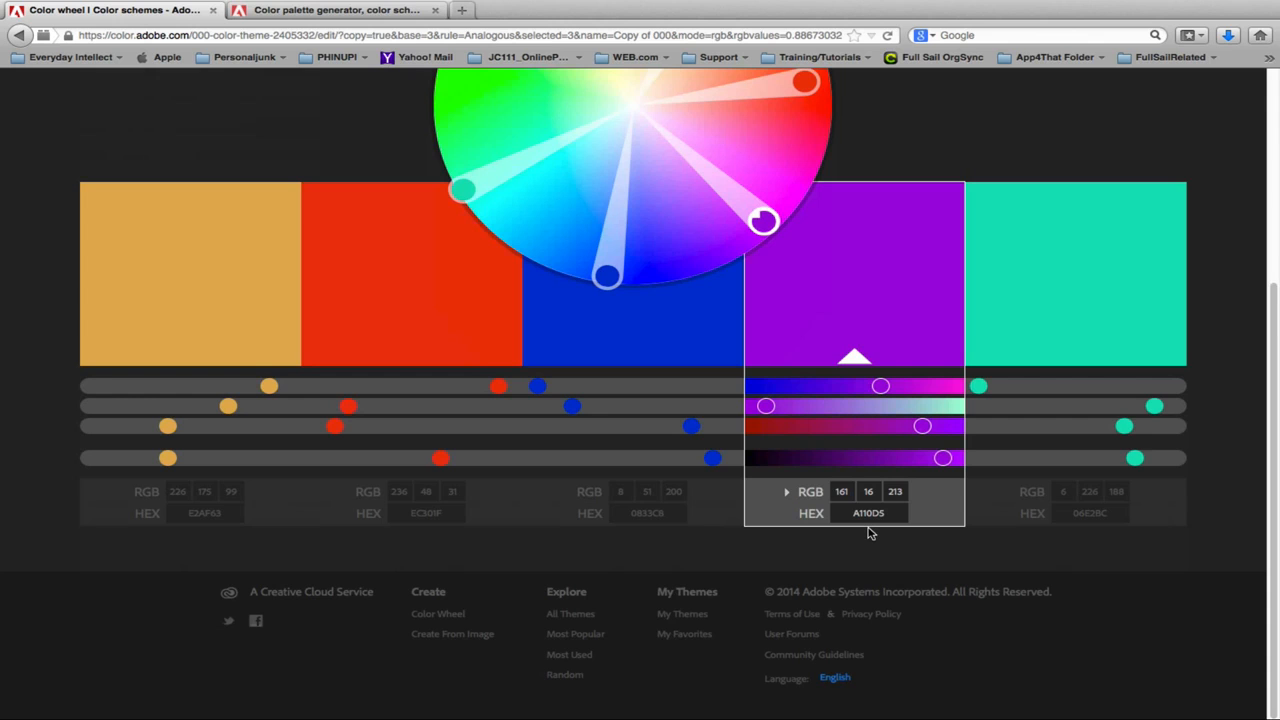
{"action": "scroll", "coordinate": [870, 533], "scroll_direction": "up", "scroll_amount": 5}
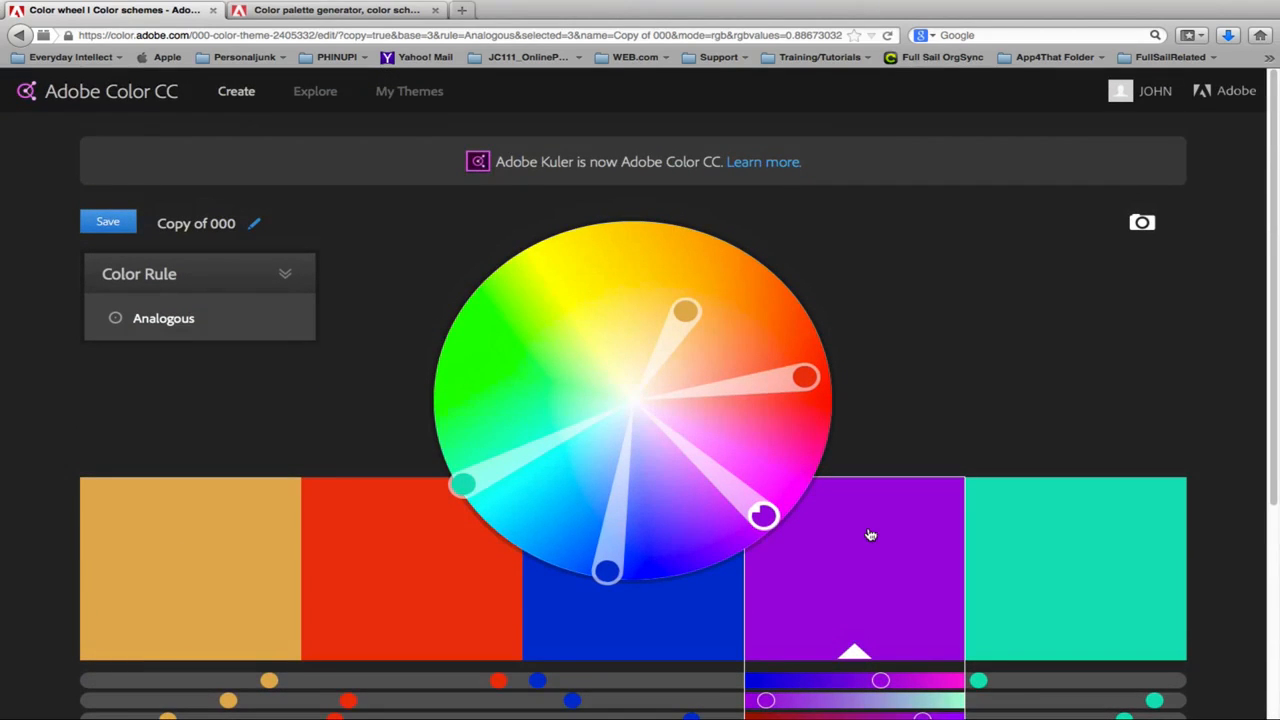